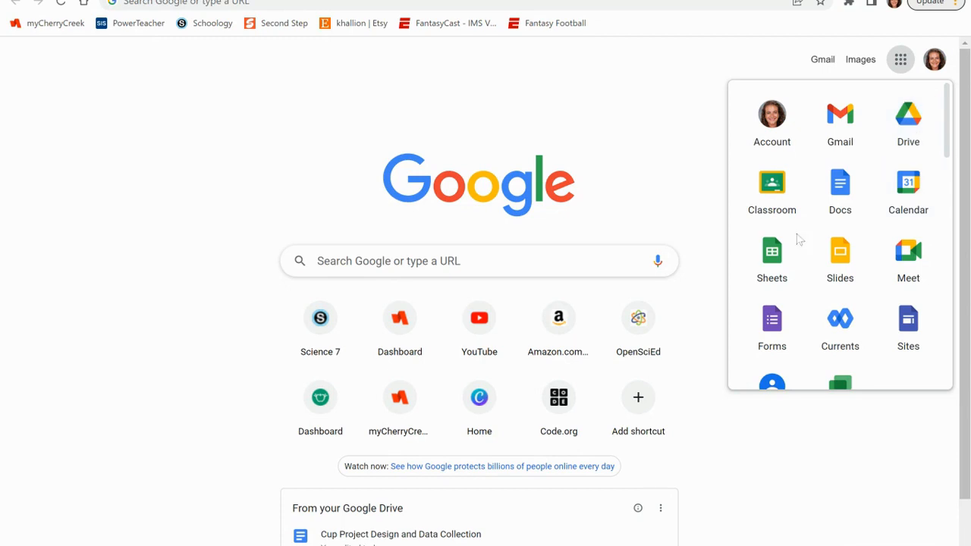
- Create a new blank spreadsheet in Google Sheets and name it "Cup Project Data 2022"
left_click(775, 262)
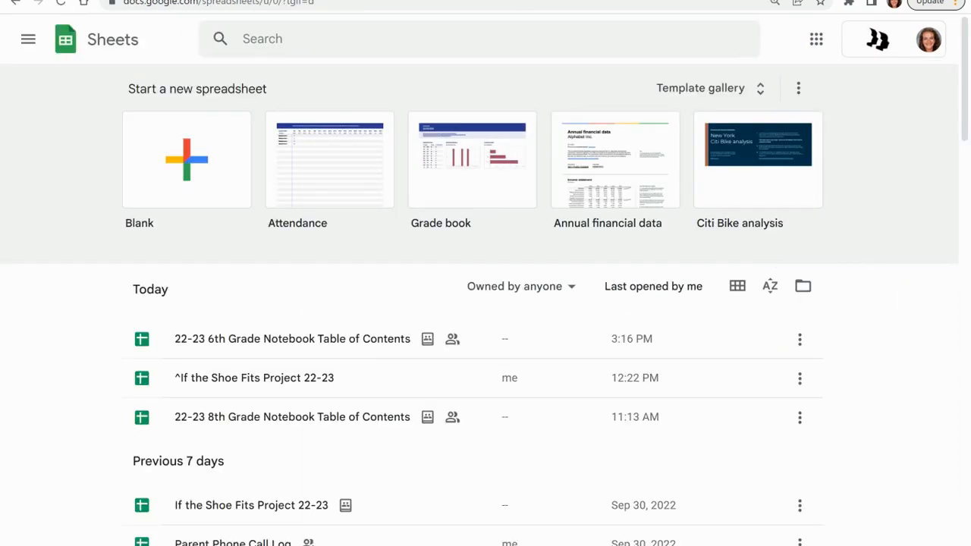
left_click(192, 173)
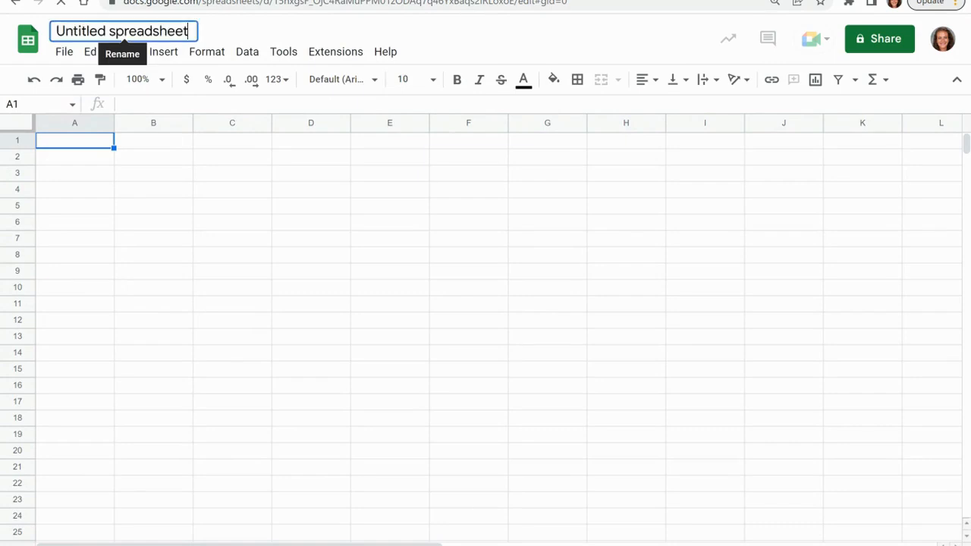
left_click(121, 31)
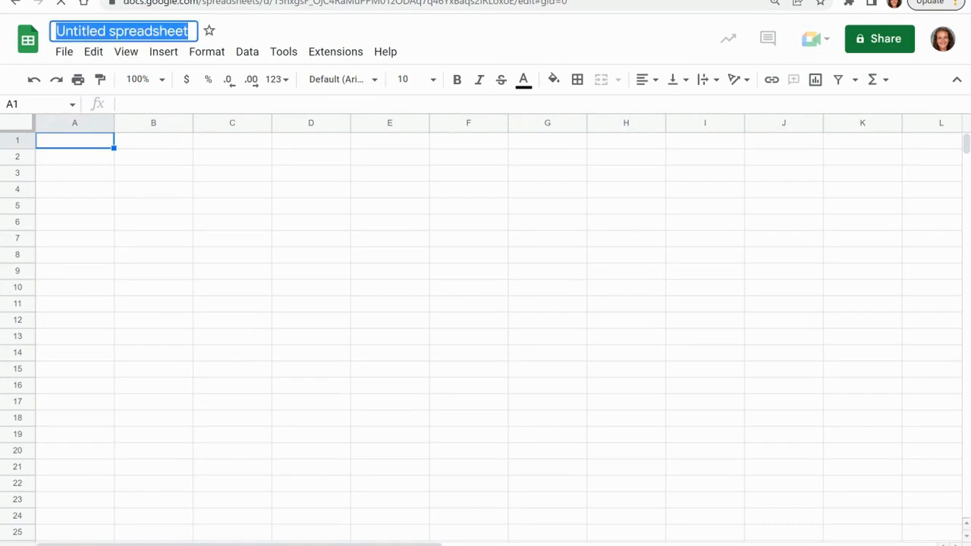
type("Cup Project")
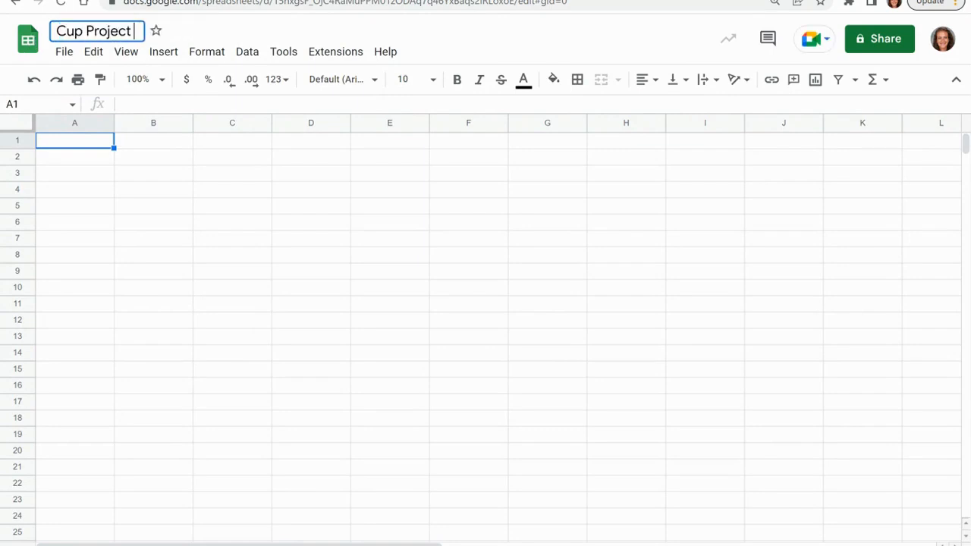
type(" Data")
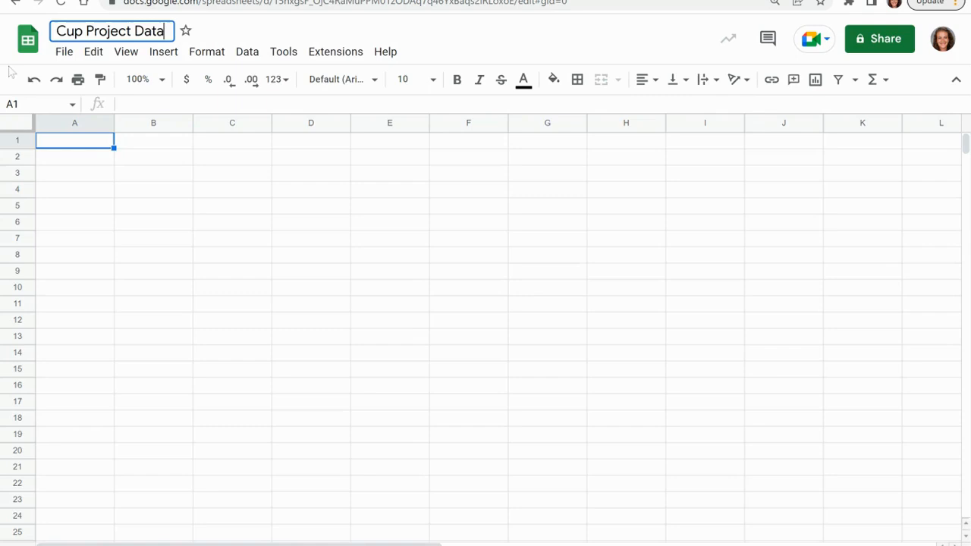
type(" 20222")
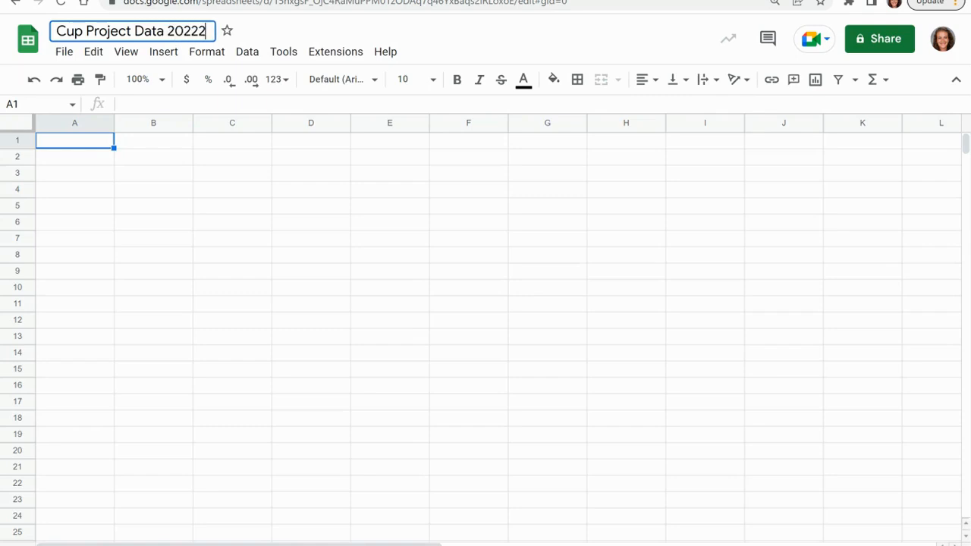
key("BackSpace")
left_click(85, 144)
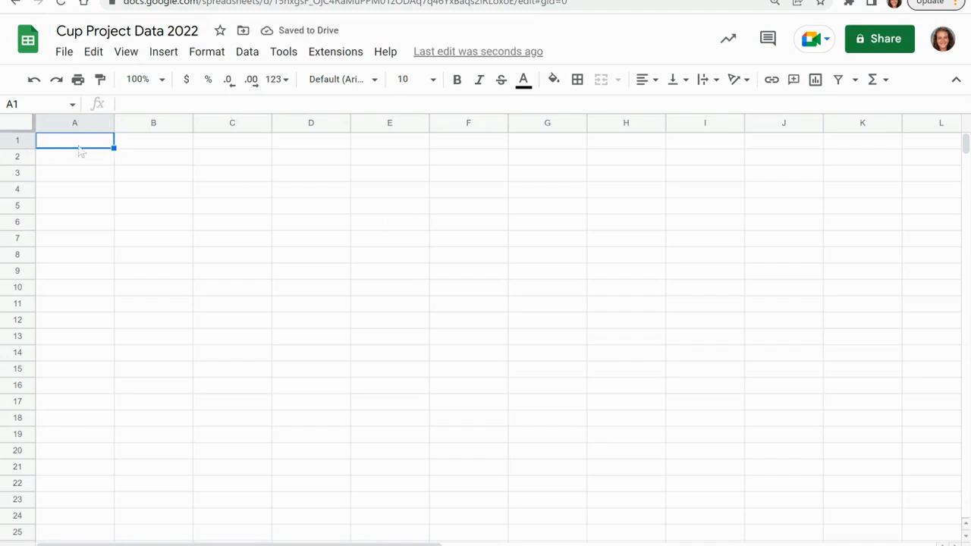
- Enter the column header "Time (minutes)" in cell A1
left_click(245, 161)
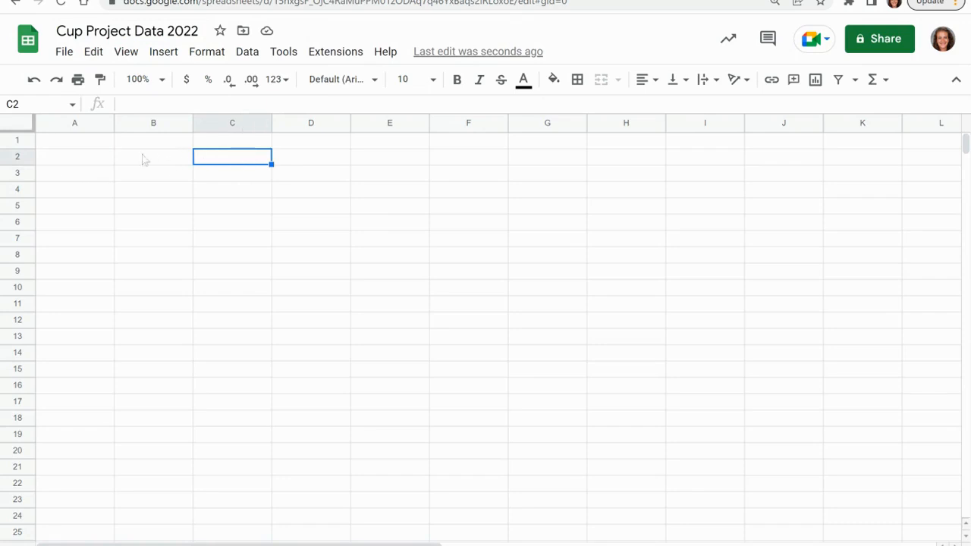
left_click(98, 146)
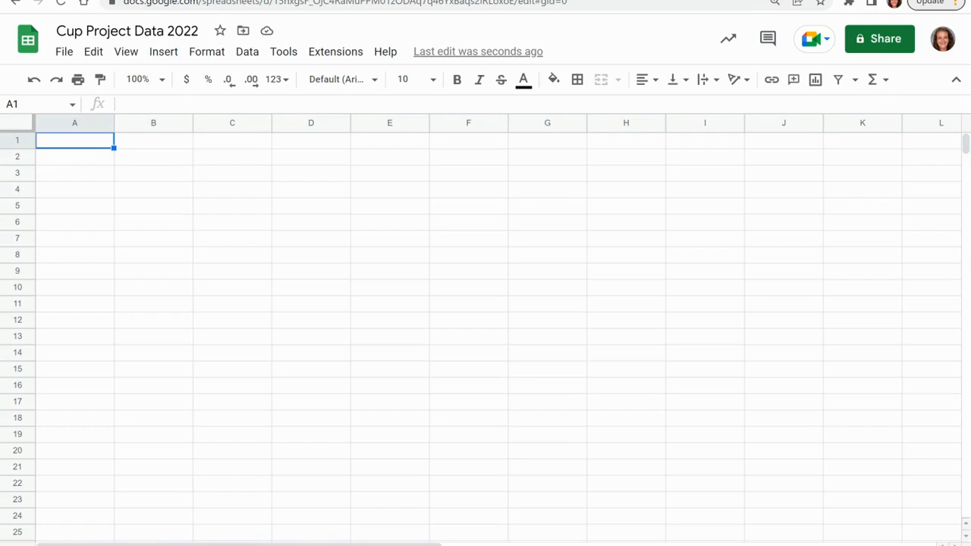
type("Time (")
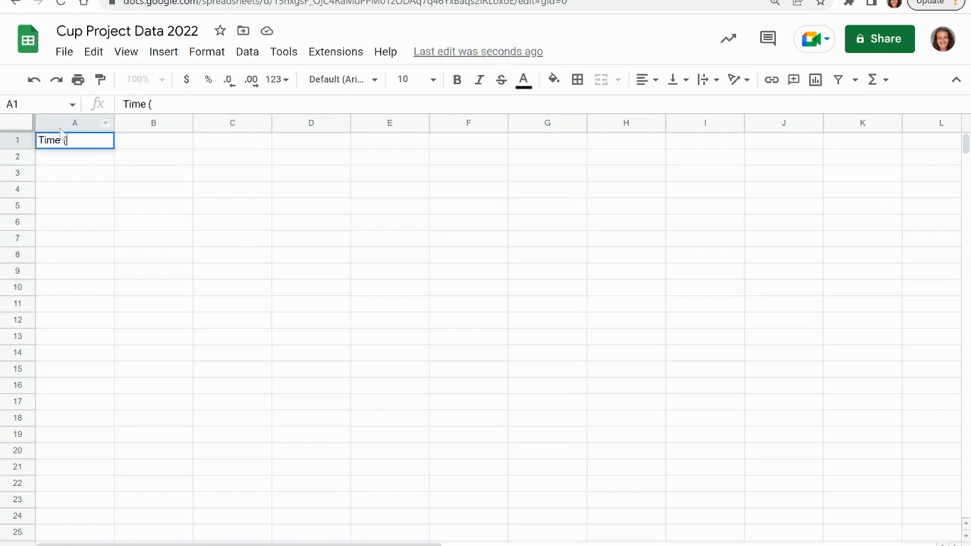
type("minutes)")
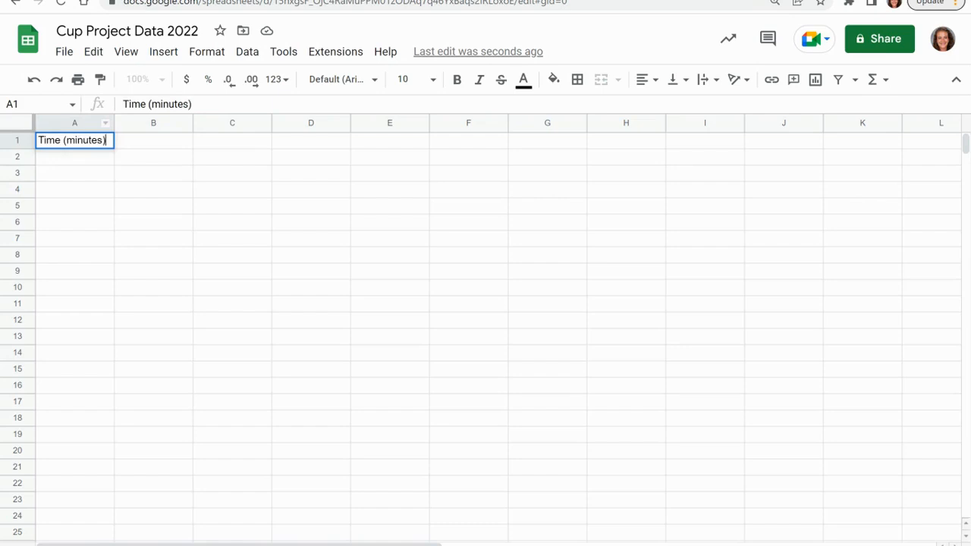
- Enter the headers "Trial #1", "Trial #2", "Trial #3" and "Average" in cells B1 to E1
left_click(162, 137)
left_click(159, 126)
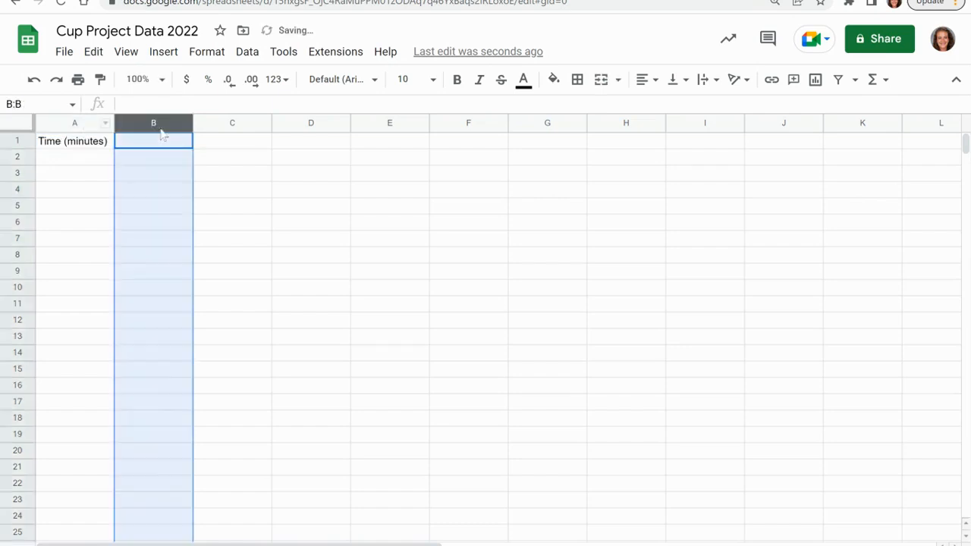
right_click(159, 126)
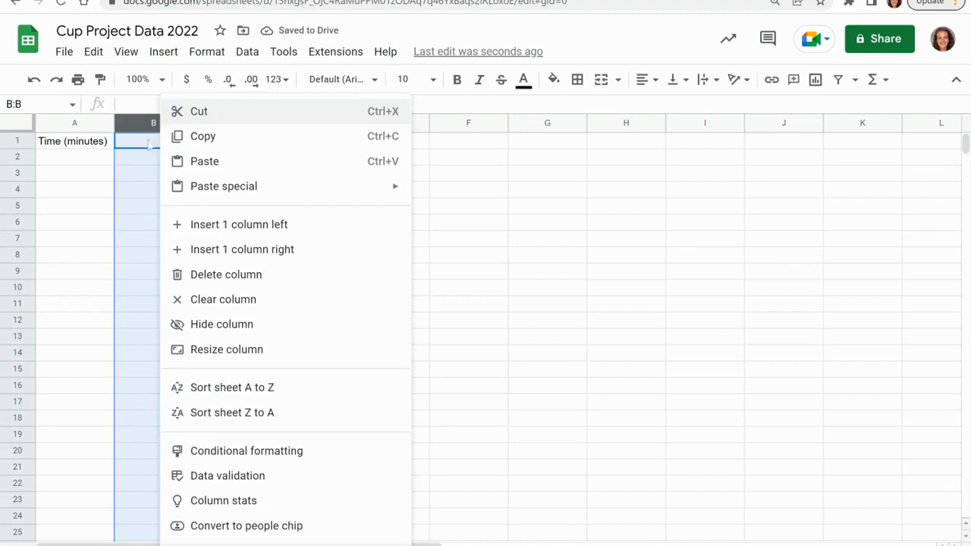
left_click(152, 141)
type("Ti")
type("ial #1")
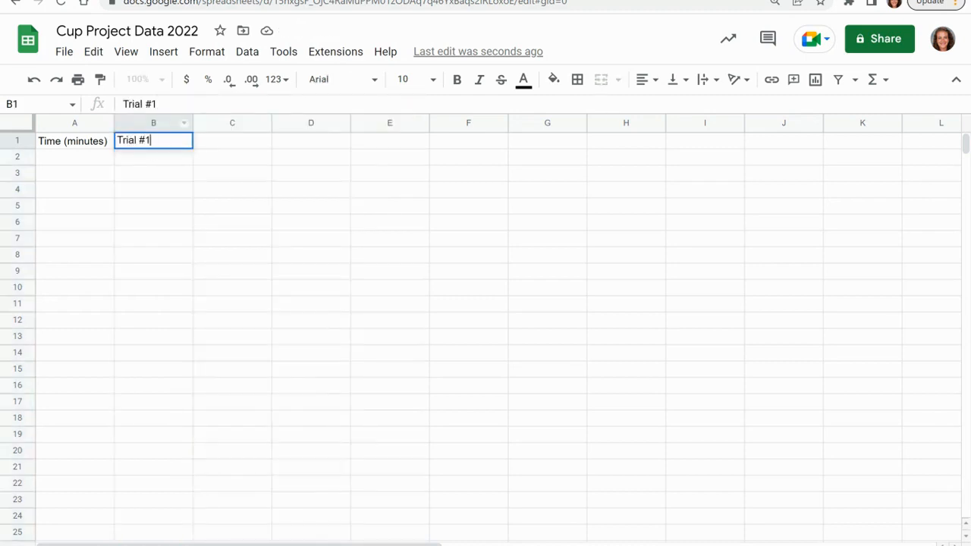
key("Tab")
type("Trial #2")
key("Tab")
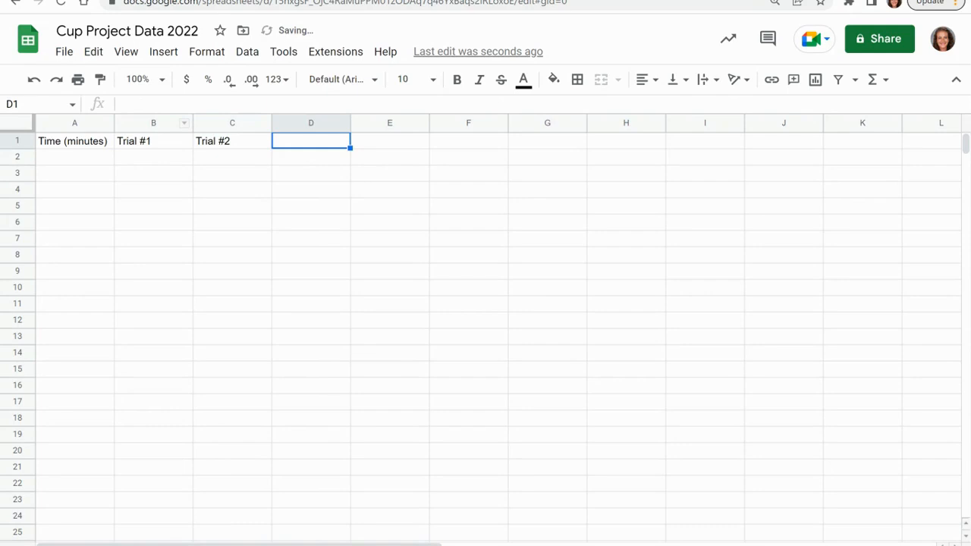
type("Trial #3")
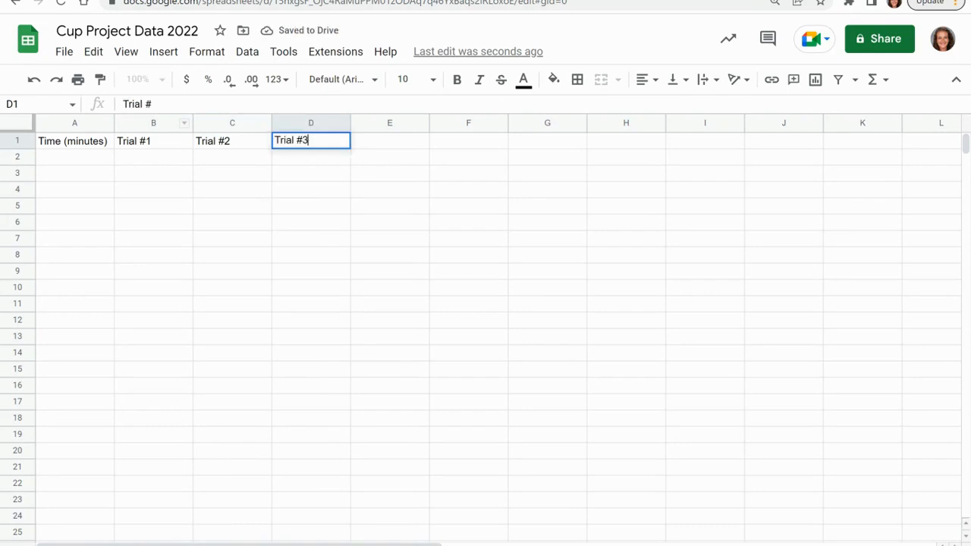
key("Tab")
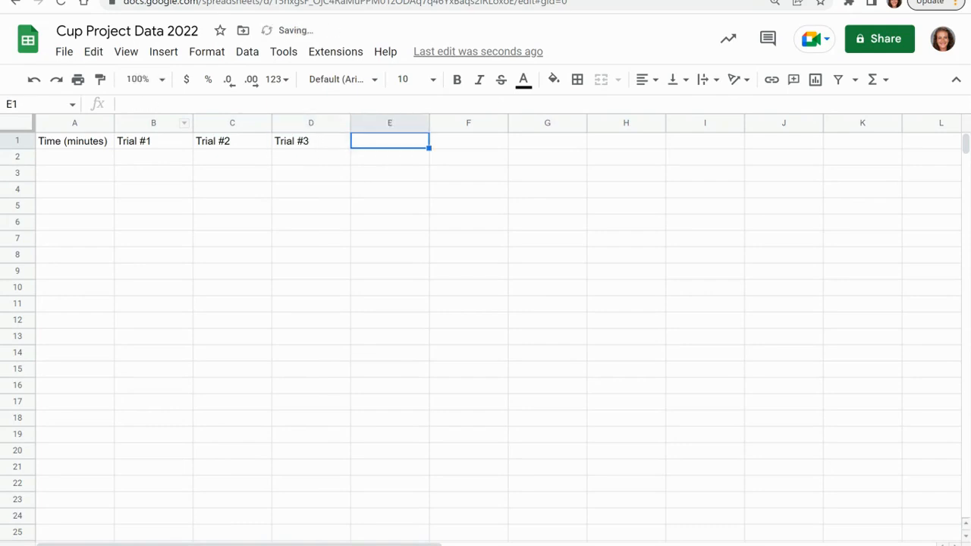
type("Average")
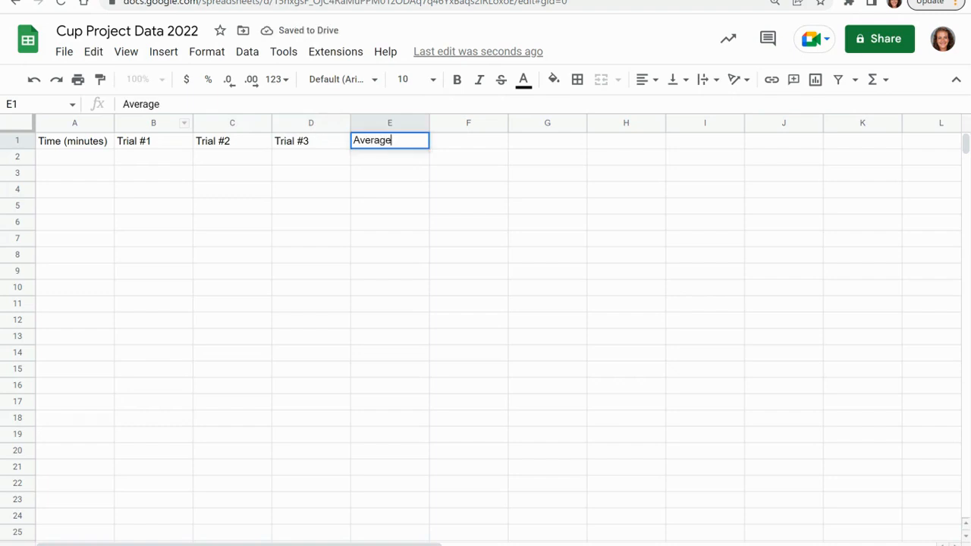
- Enter 0, 1, 2 and 3 in cells A2 to A5 and extend the series down to 22 in A24
left_click(57, 156)
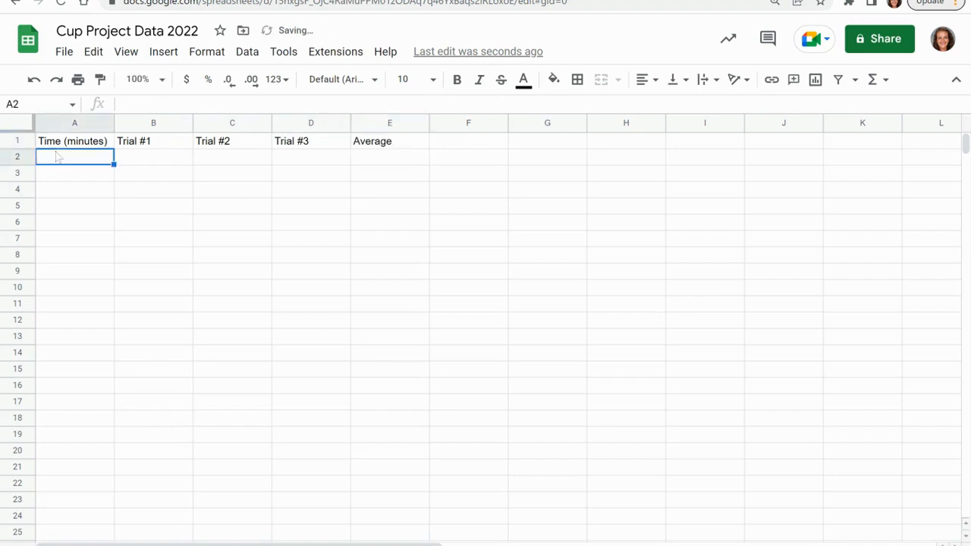
type("0")
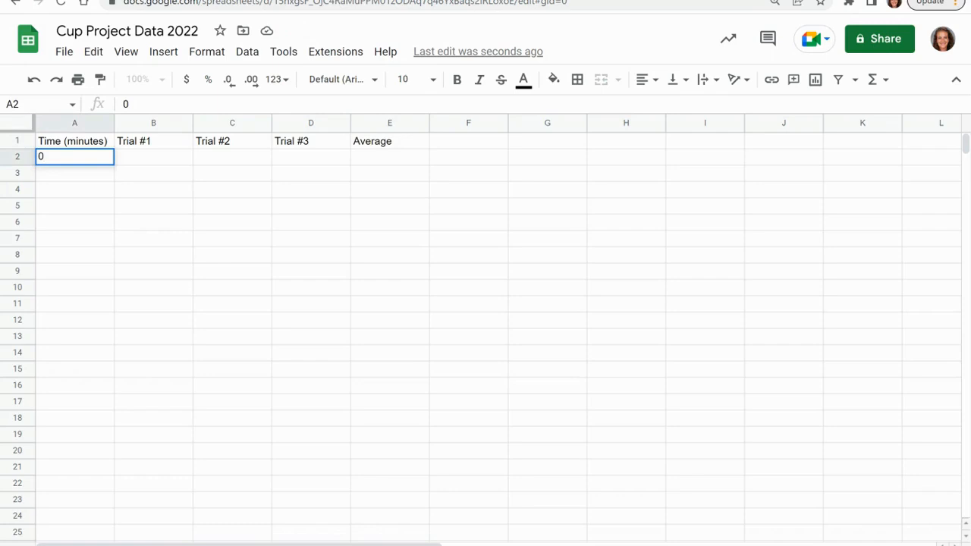
key("Return")
type("1")
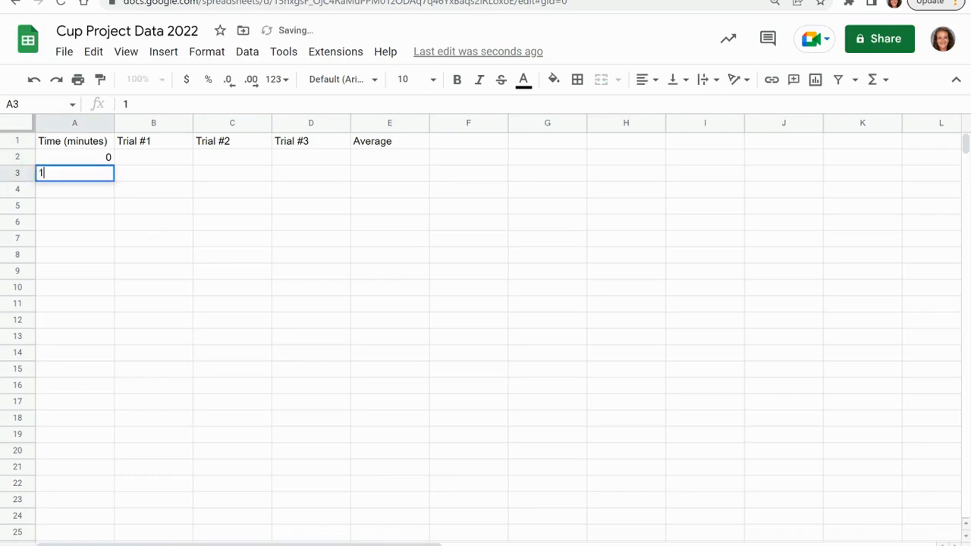
key("Return")
type("2")
key("Return")
type("3")
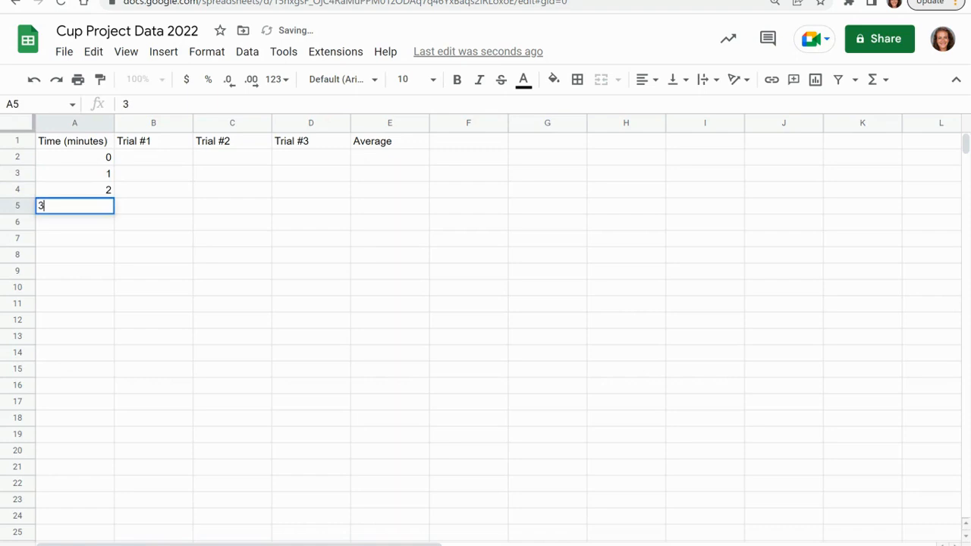
key("Return")
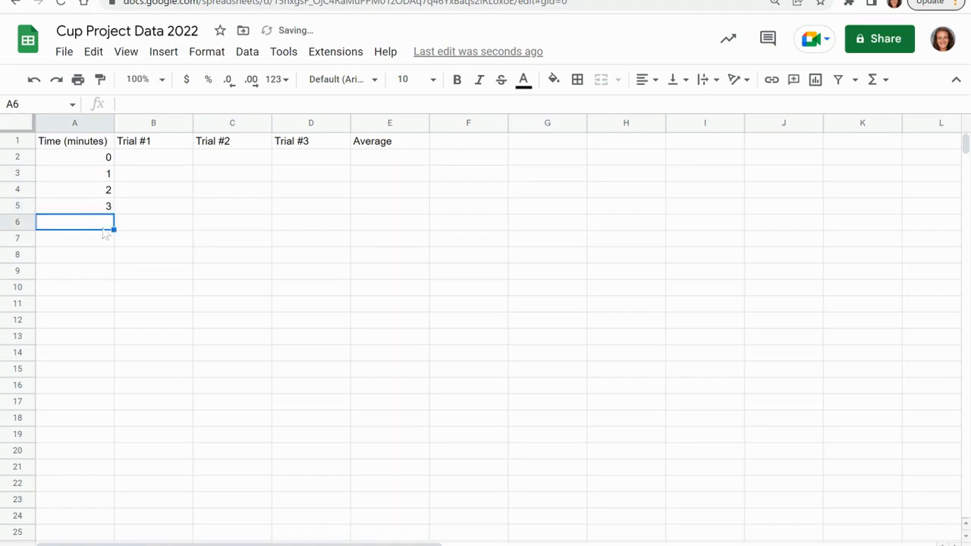
left_click_drag(110, 161, 113, 521)
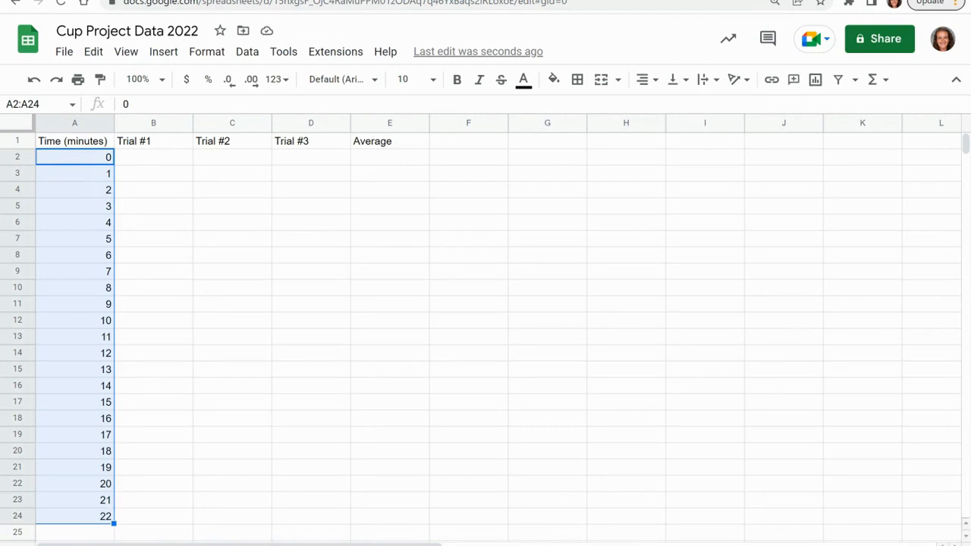
- Clear the surplus time values 16 to 22 from cells A18 to A24
left_click(105, 517)
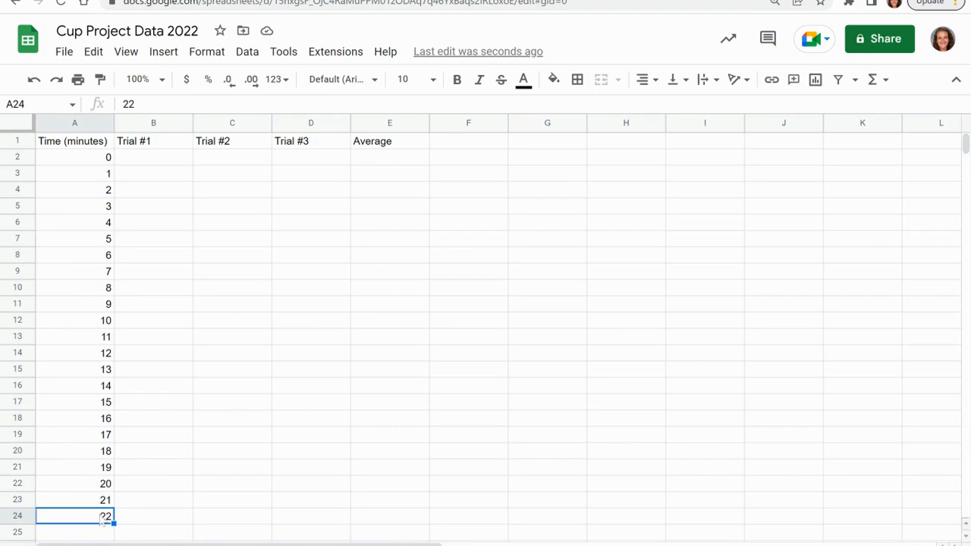
key("Delete")
key("Up")
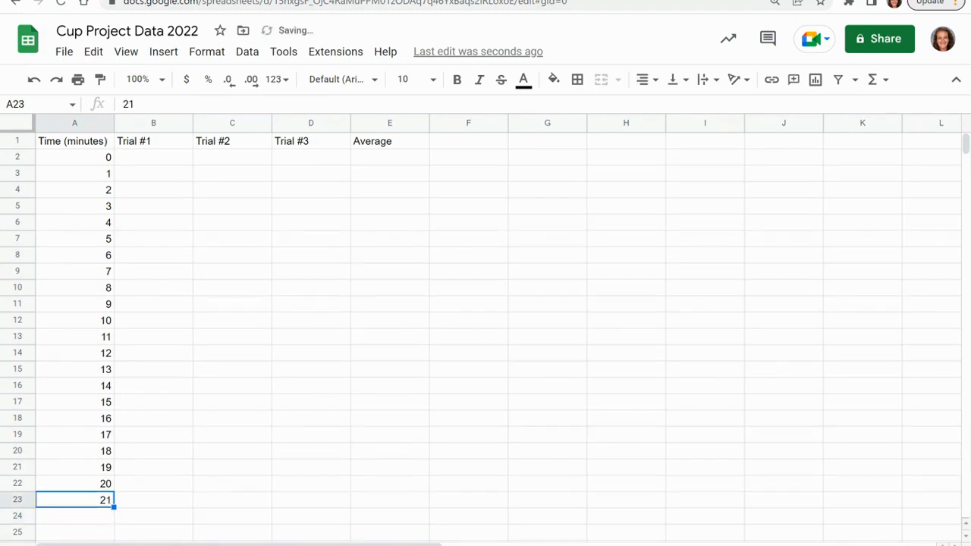
key("Up")
key("Delete")
key("Down")
key("Delete")
key("Up")
key("Up")
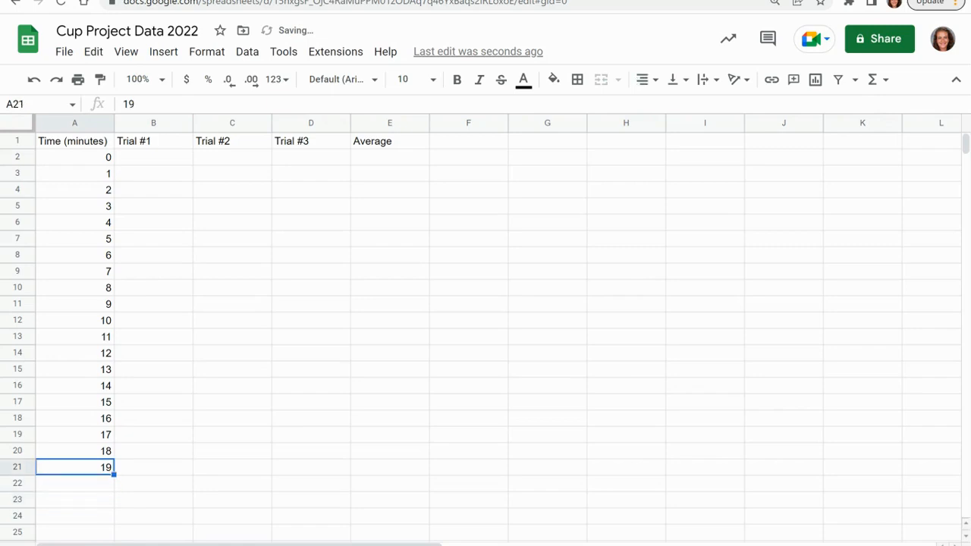
key("Delete")
key("Up")
key("Delete")
key("Up")
key("Delete")
key("Up")
key("Delete")
key("Up")
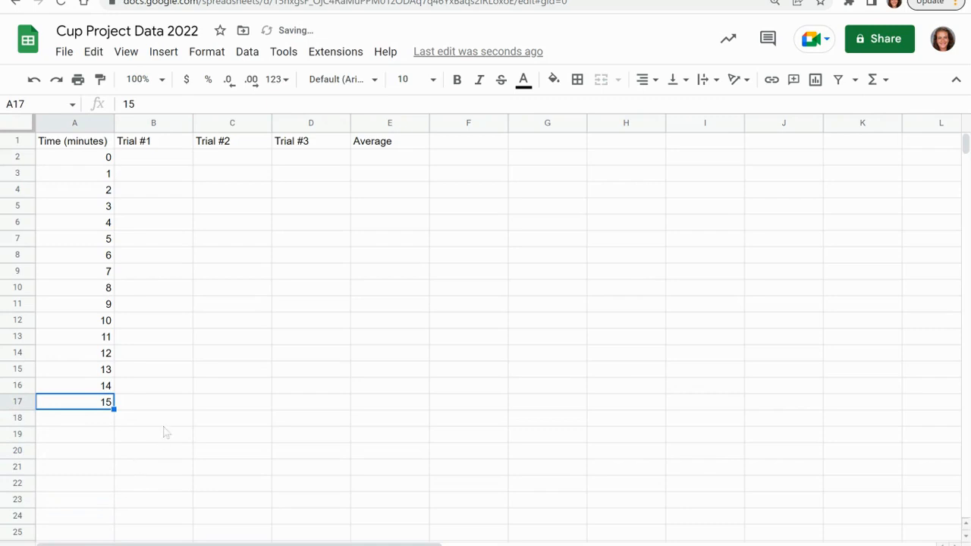
- Enter the Trial #1 readings 60.2, 60.2, 60.2 and 60.1 in cells B2 to B5
left_click(164, 163)
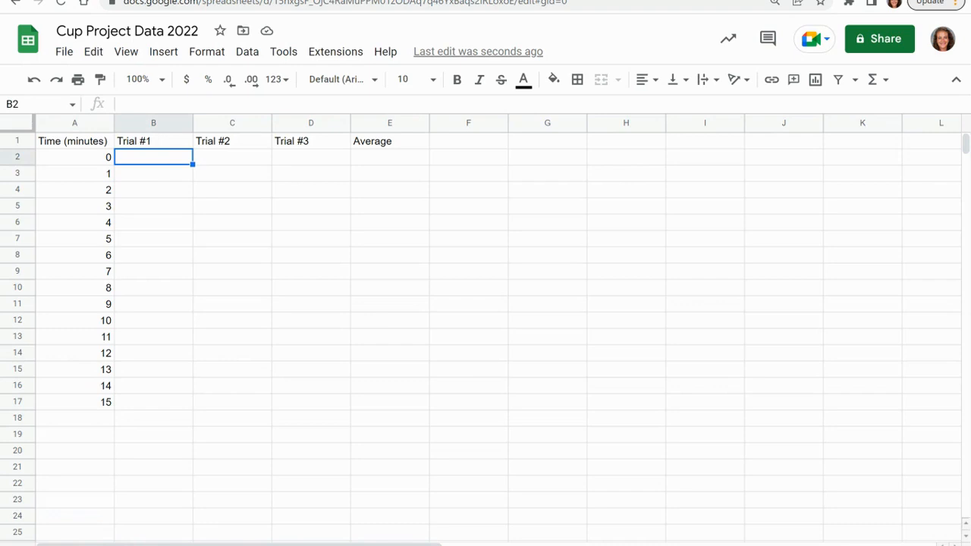
type("60.2")
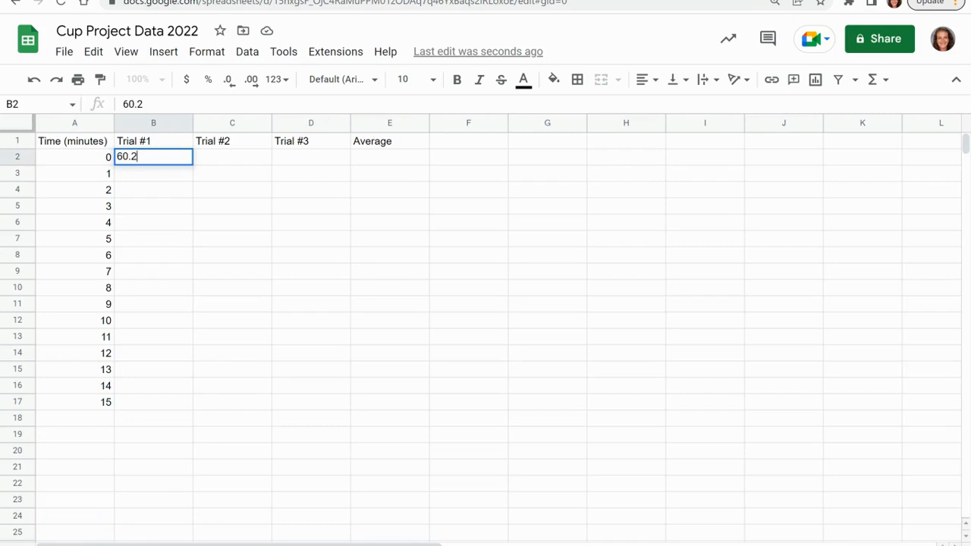
key("Return")
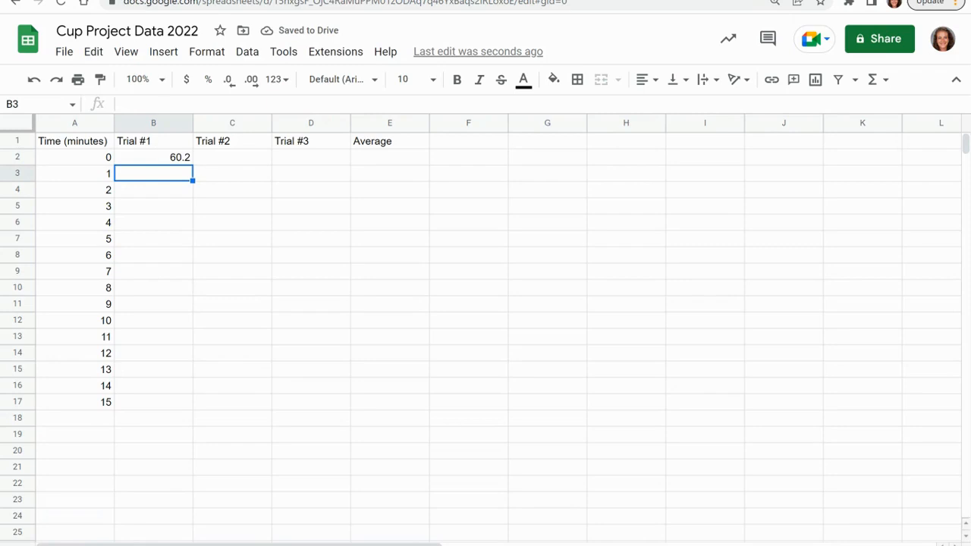
type("60.2")
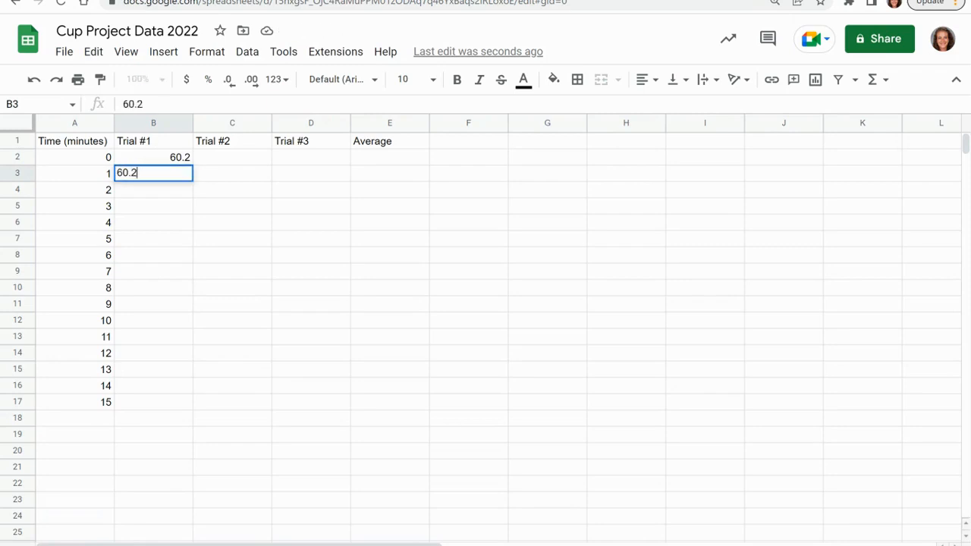
key("Return")
type("60.2")
key("Return")
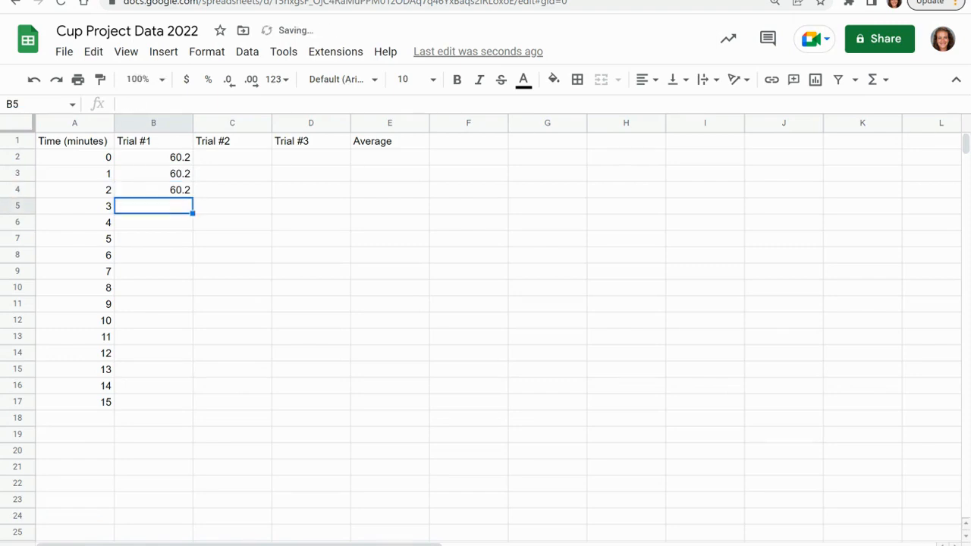
type("60.2")
key("BackSpace")
type("1")
key("Return")
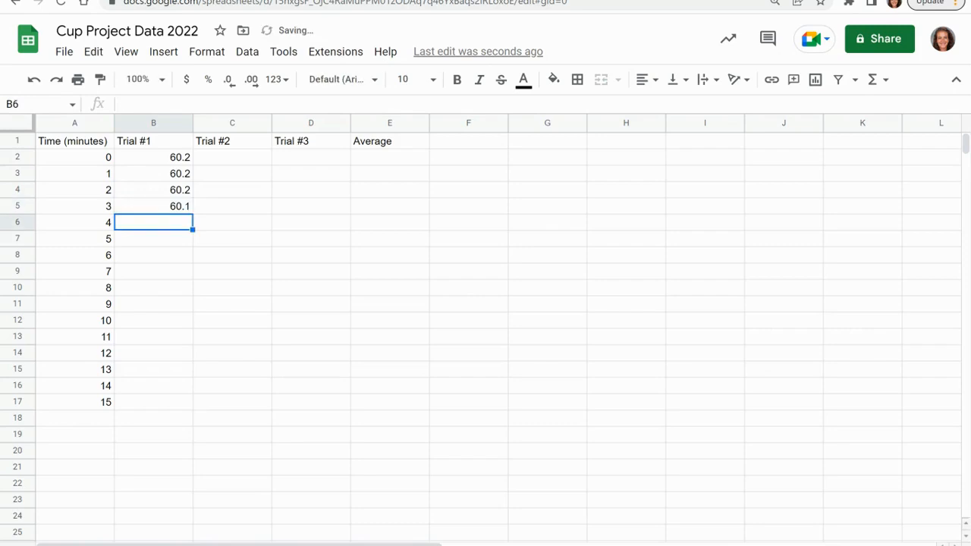
- Enter the Trial #1 readings 60.0, 59.8, 59.8 and 59.7 in cells B6 to B9
type("60.0")
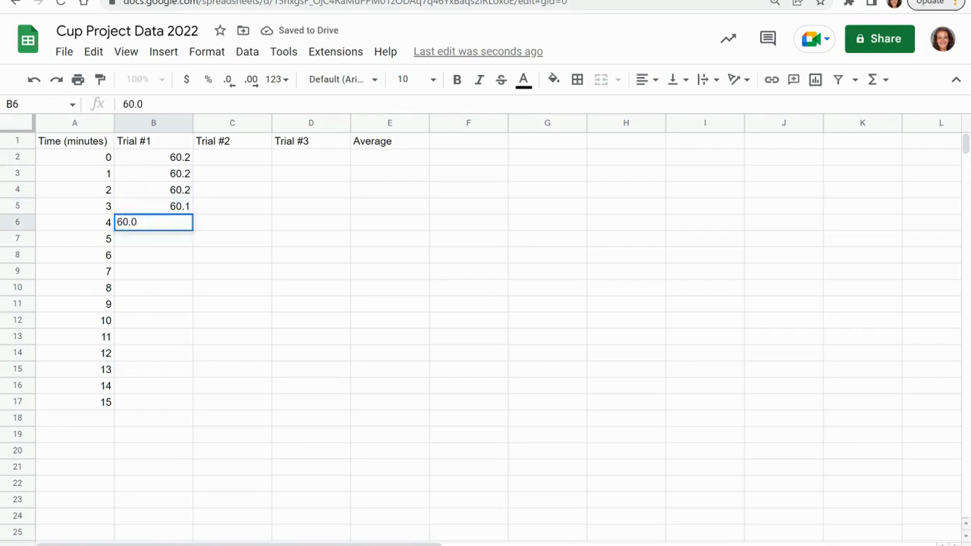
key("Return")
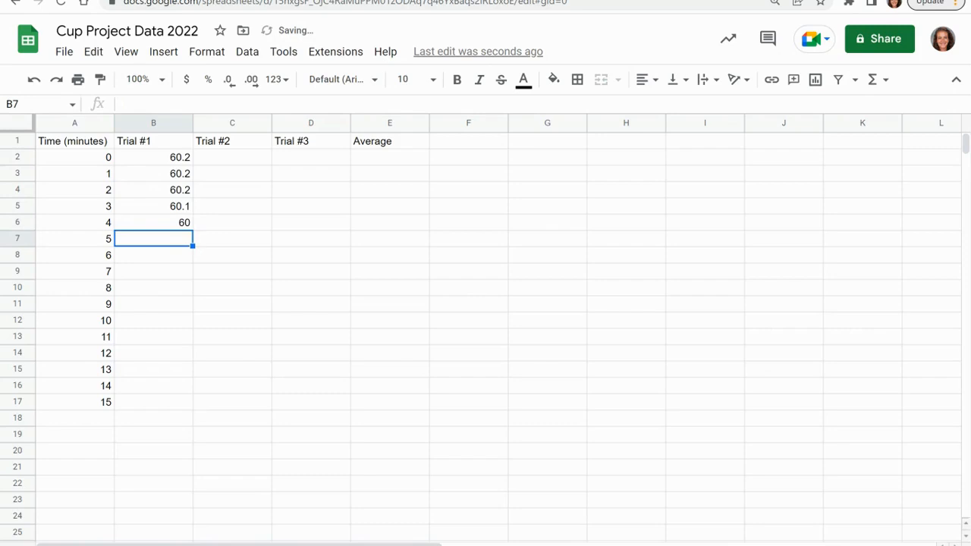
type("59.8")
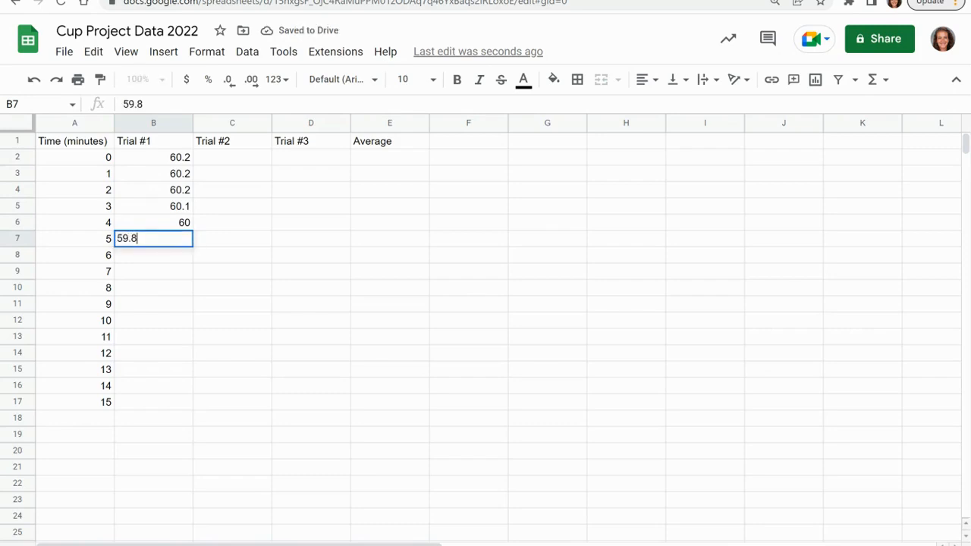
key("Return")
type("59.8")
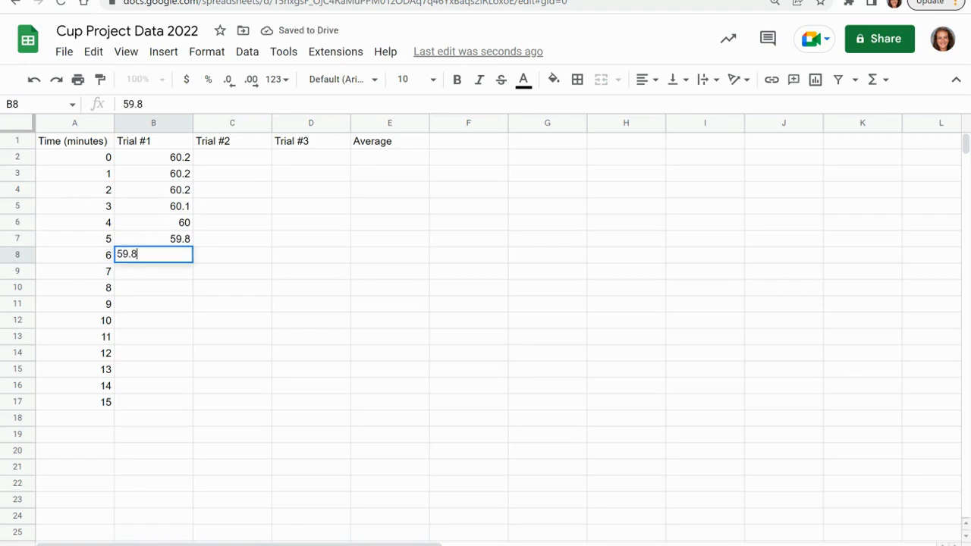
key("Return")
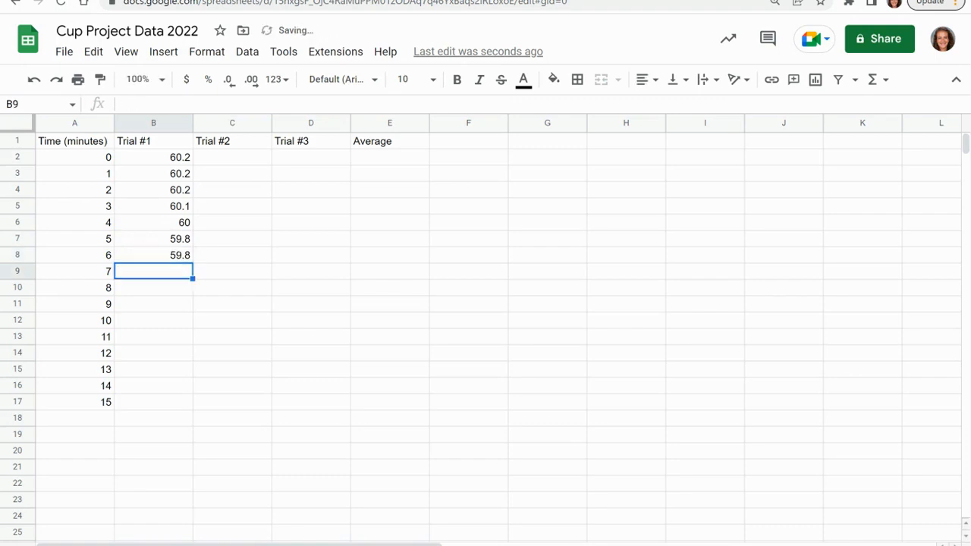
type("59.")
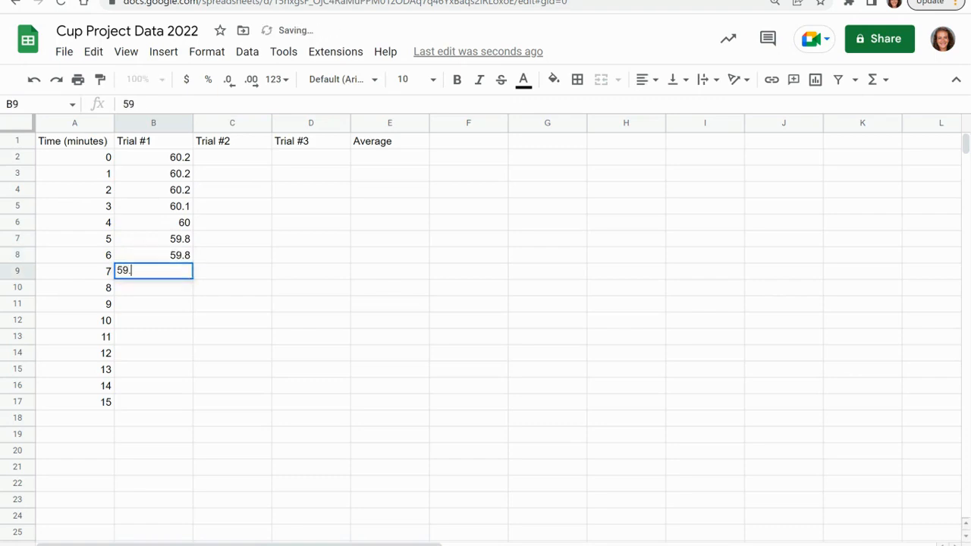
type("7")
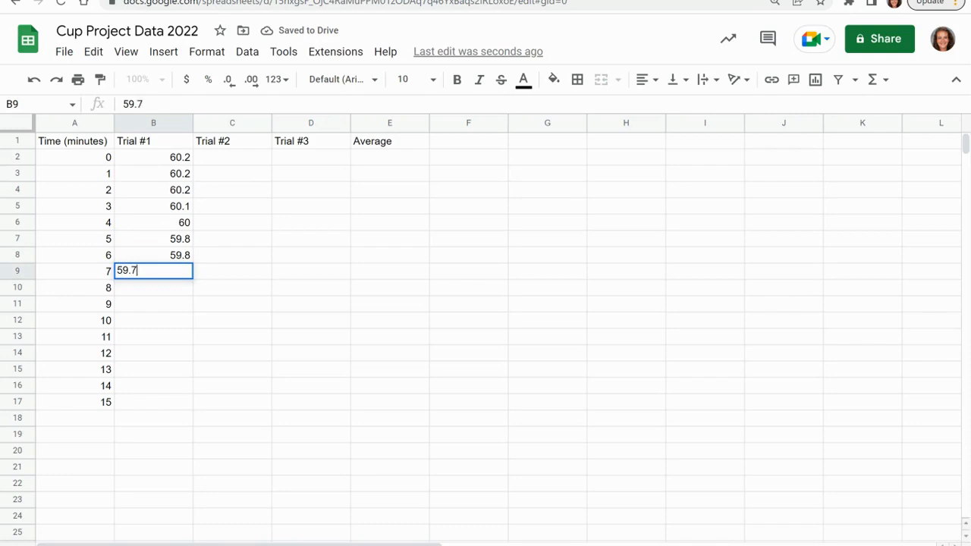
key("Return")
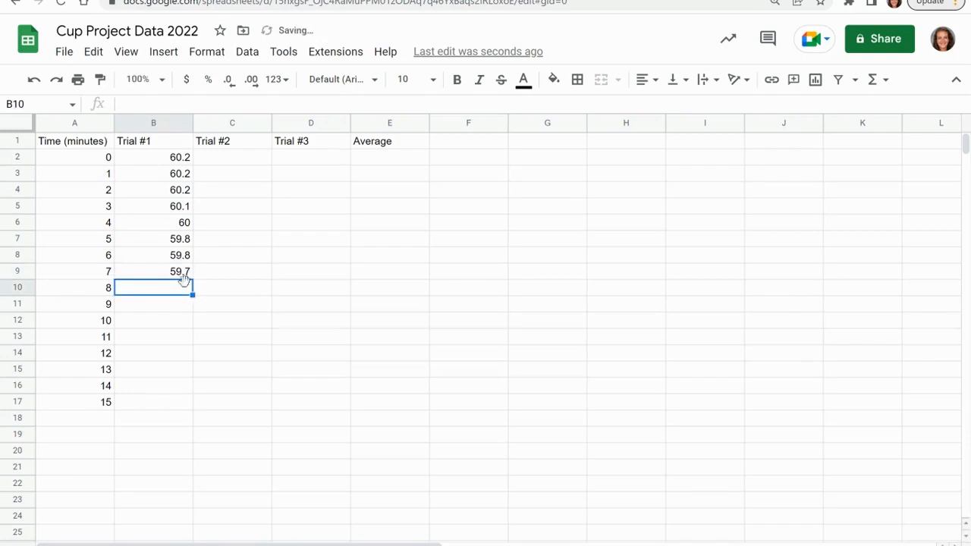
- Enter the Trial #2 readings 61, 60.9, 60.7 and 60.6 in cells C2 to C5
left_click(245, 163)
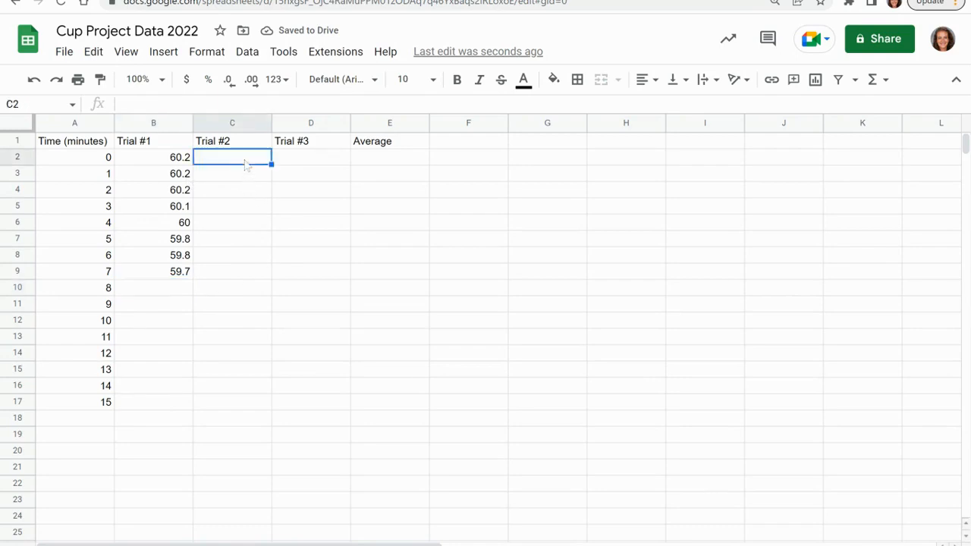
type("61")
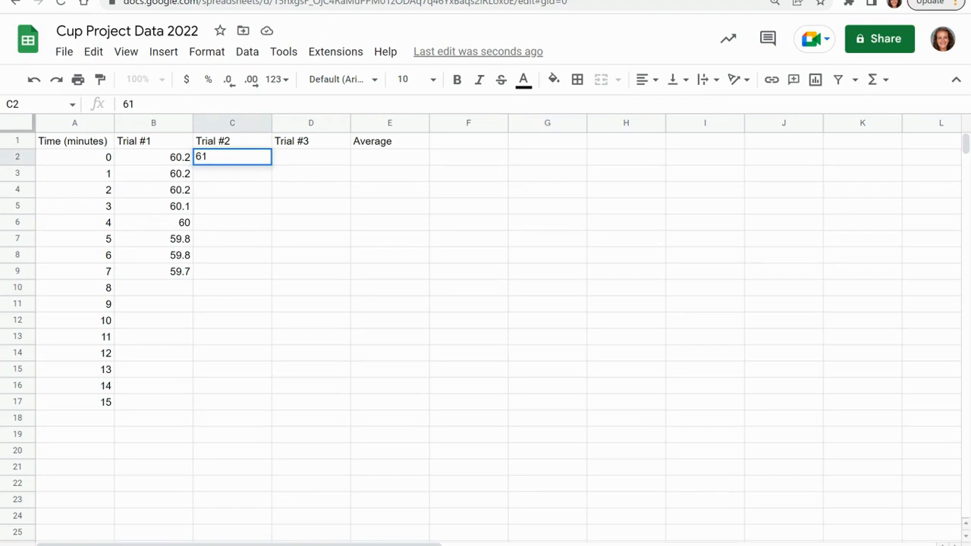
key("Return")
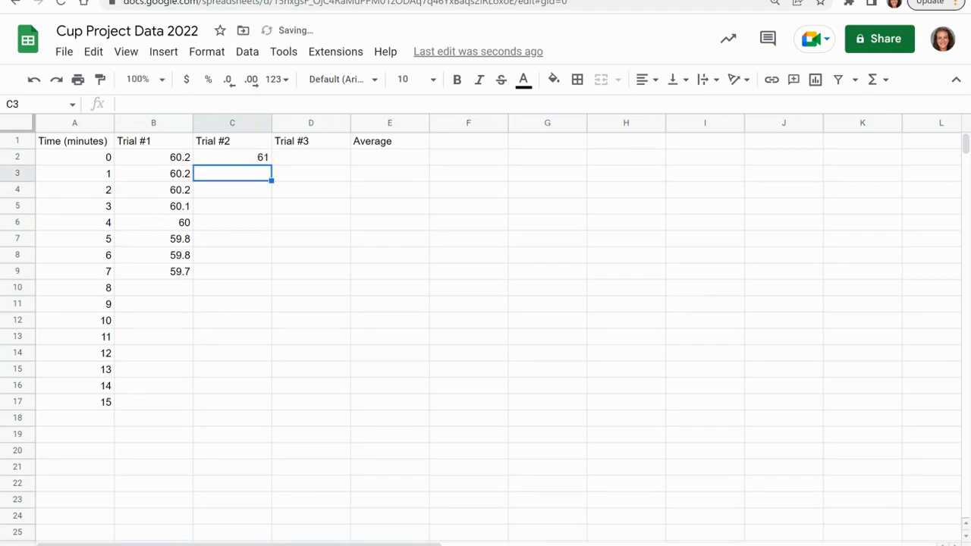
type("60.9")
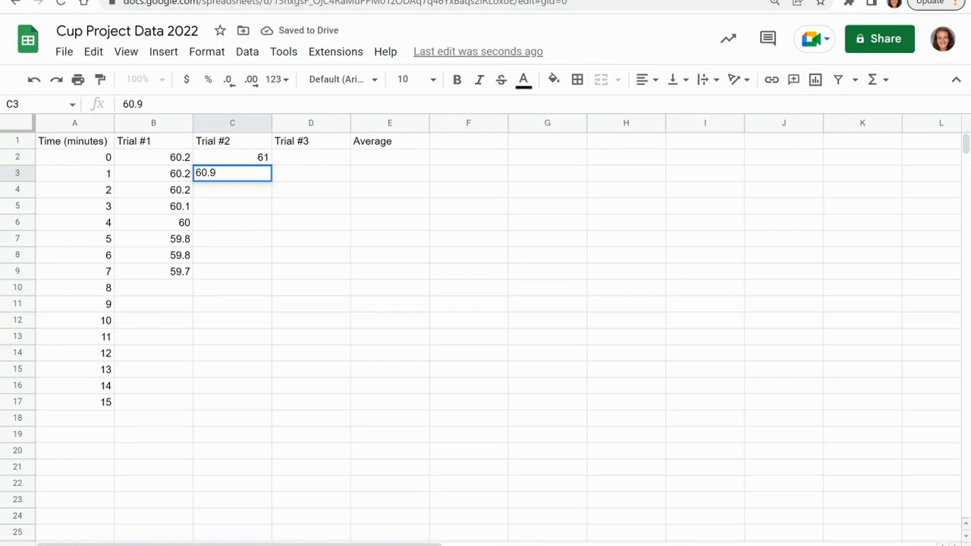
key("Return")
type("60")
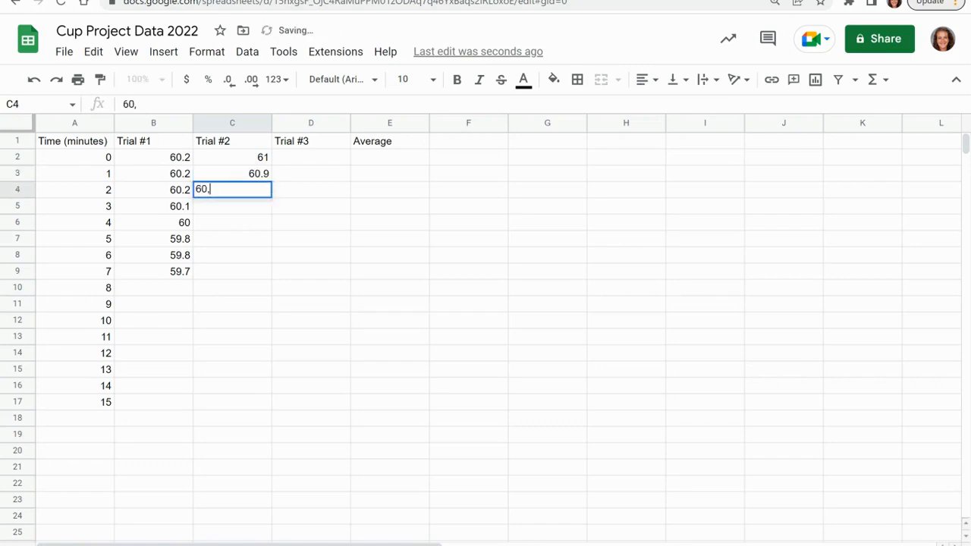
type(".7")
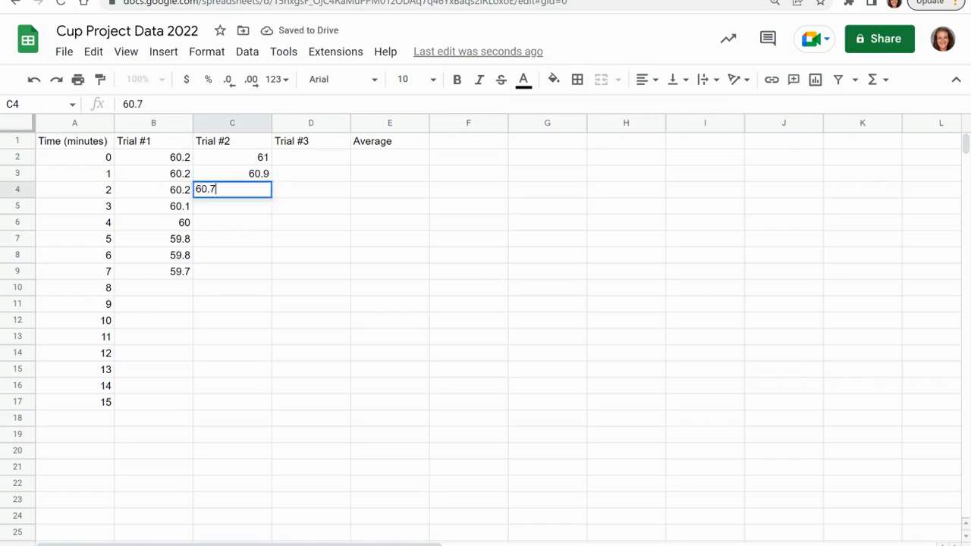
key("Return")
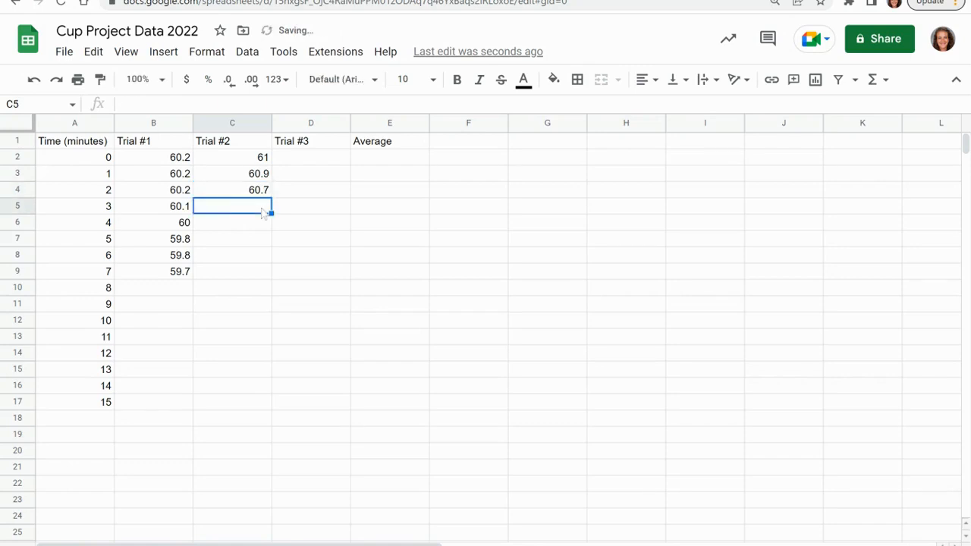
type("60.")
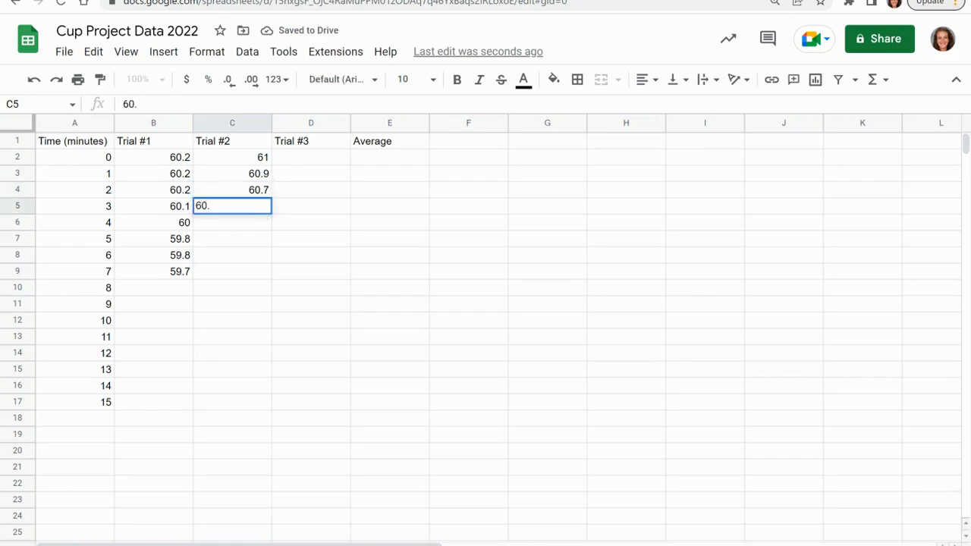
type("6")
key("Return")
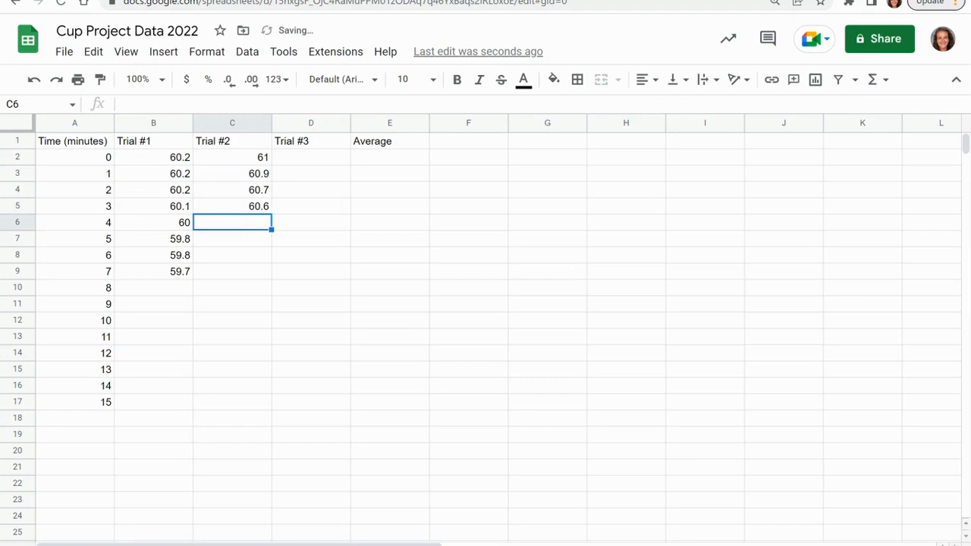
- Enter the Trial #2 readings 60.0, 59.8, 59.5 and 59.3 in cells C6 to C9
left_click(312, 158)
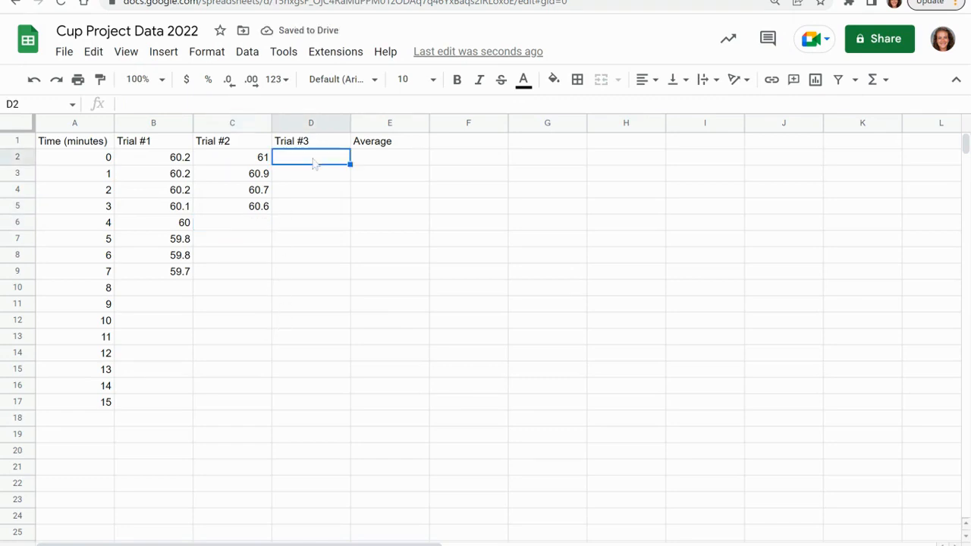
left_click(258, 228)
type("60.0")
key("Return")
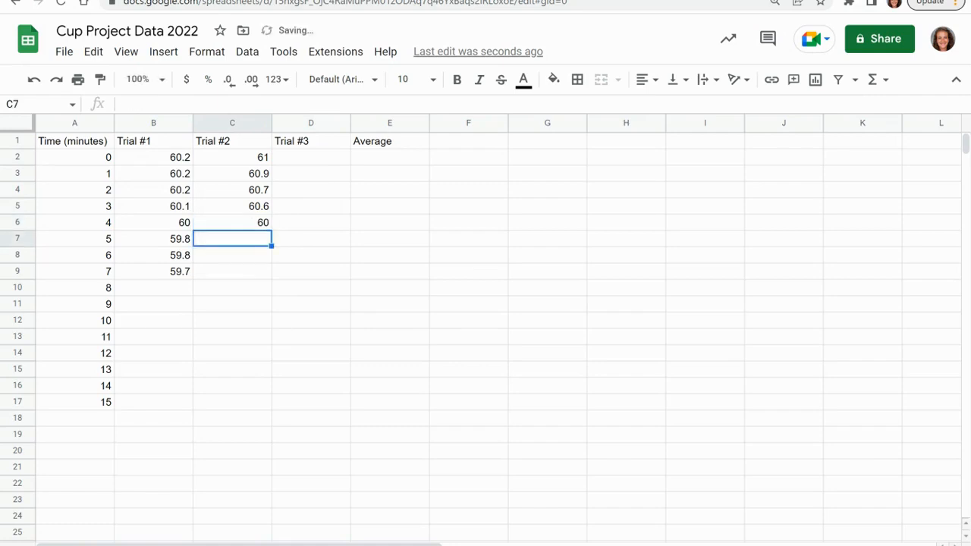
type("59.8")
key("Return")
type("59.5")
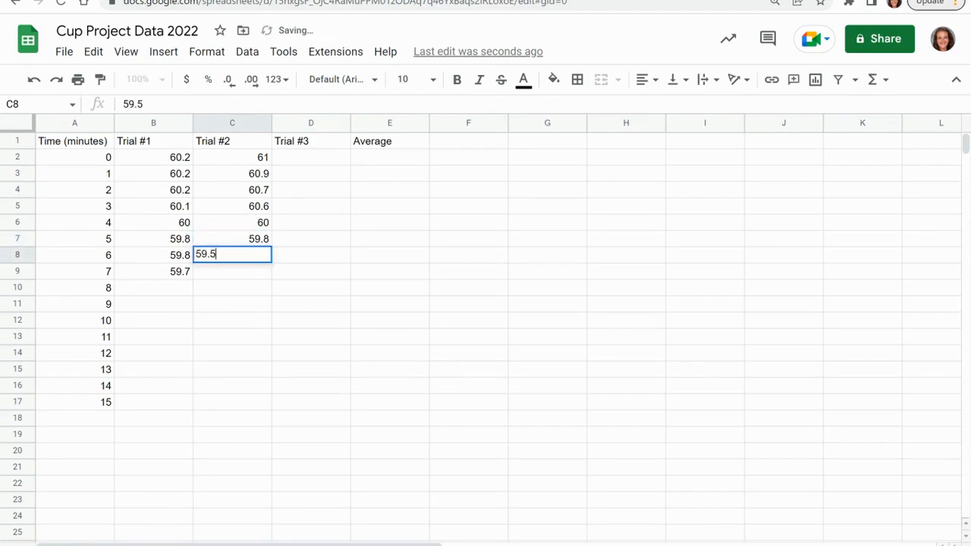
key("Return")
type("9.3")
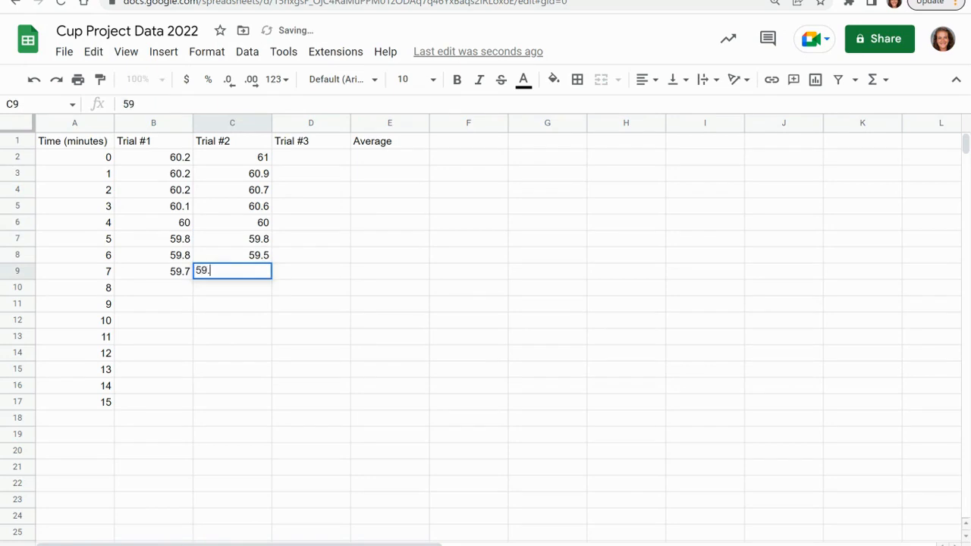
key("Return")
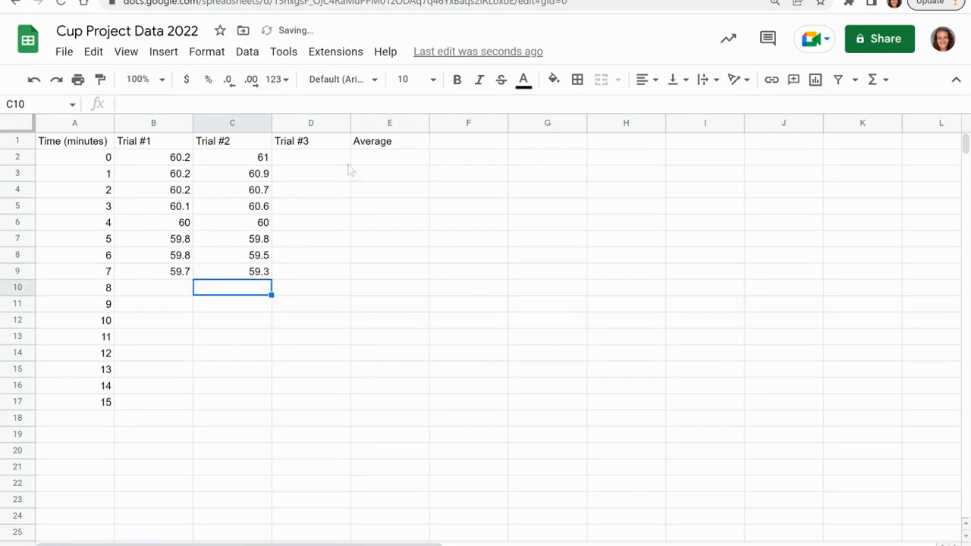
- Enter the Trial #3 readings 61, 61, 61 and 60.9 in cells D2 to D5
left_click(335, 161)
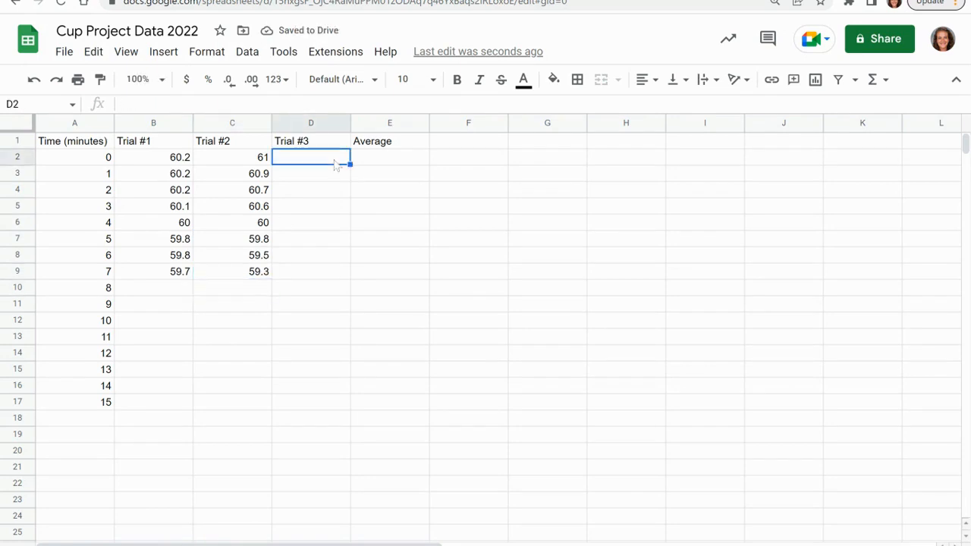
type("61")
key("Return")
type("61")
key("Return")
type("61")
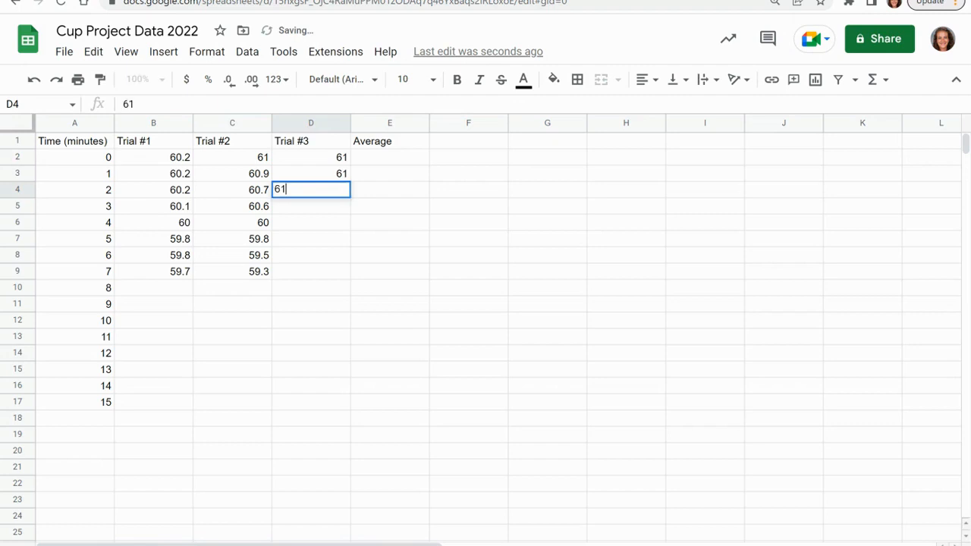
key("Return")
type("60.9")
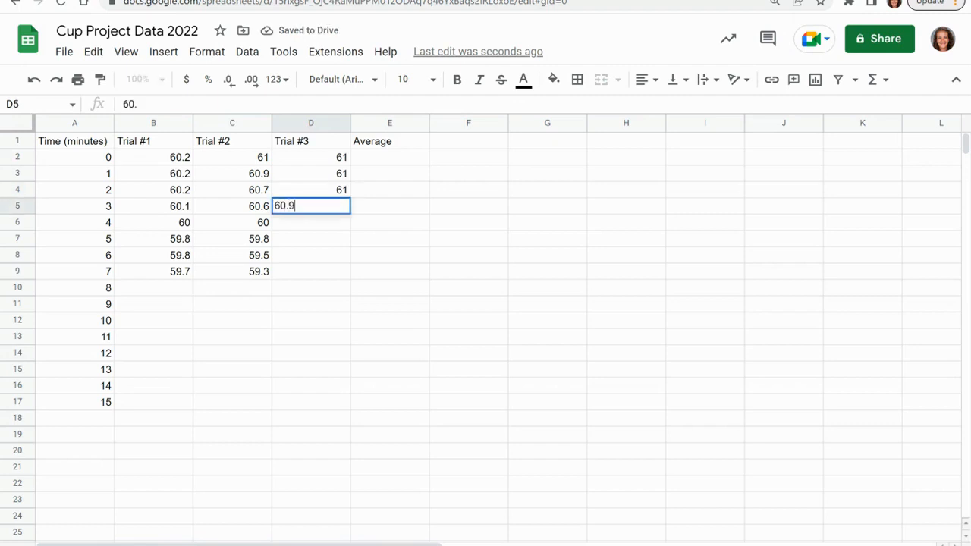
key("Return")
- Enter the Trial #3 reading for minute 4 in cell D6 and correct it to 60.8
type("60,7")
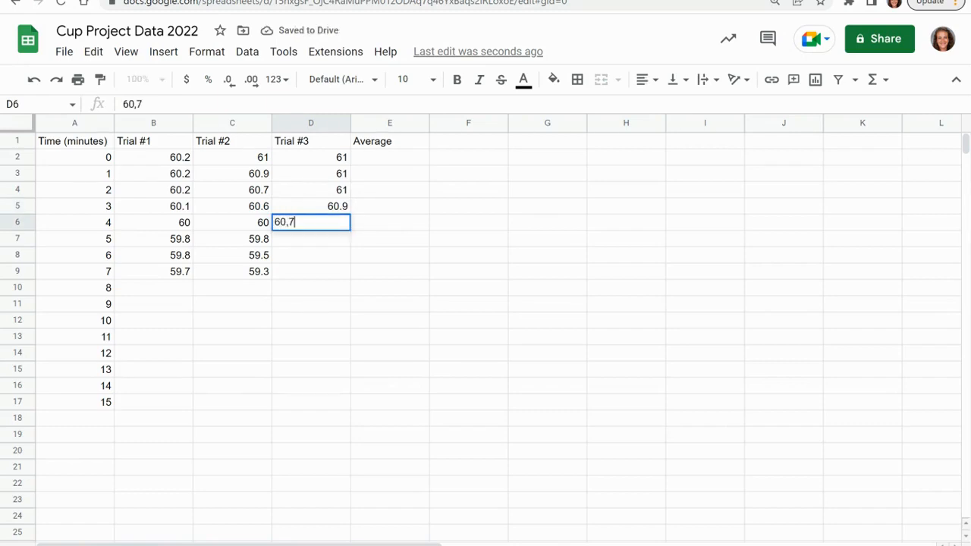
key("Return")
double_click(300, 226)
key("BackSpace")
key("BackSpace")
type(".9")
type("8")
key("Return")
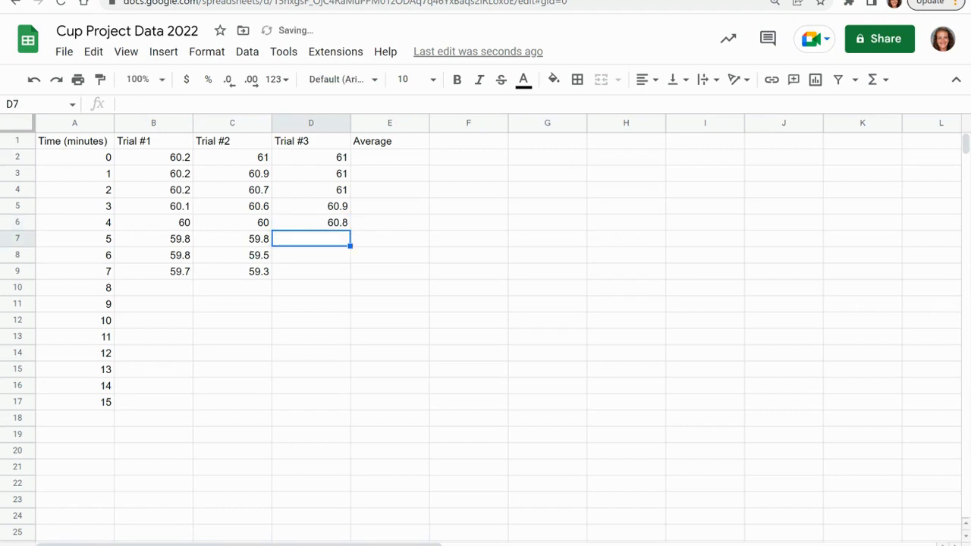
- Enter the Trial #3 readings 60.7, 60.5 and 60.4 in cells D7 to D9
type("60.7")
key("Return")
type("60.5")
key("Return")
type("60.")
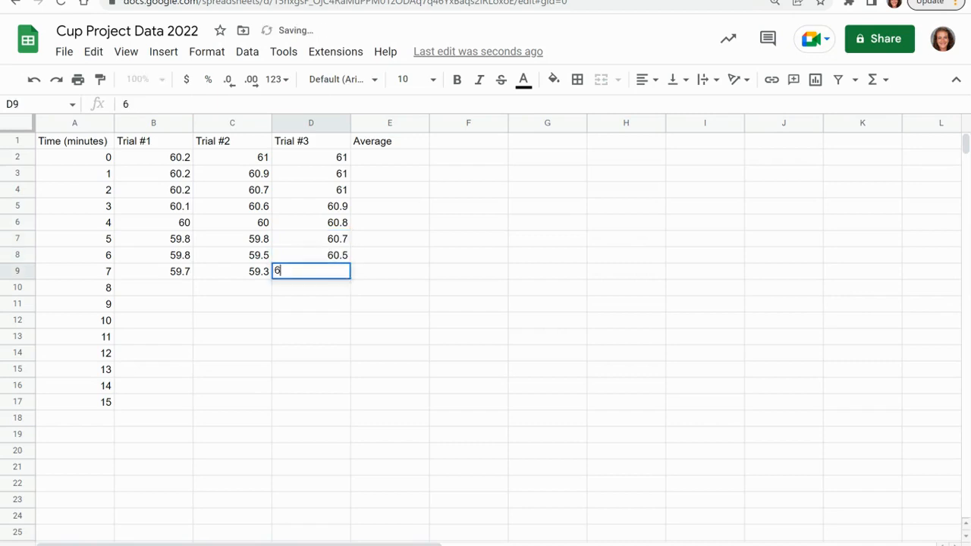
type("4")
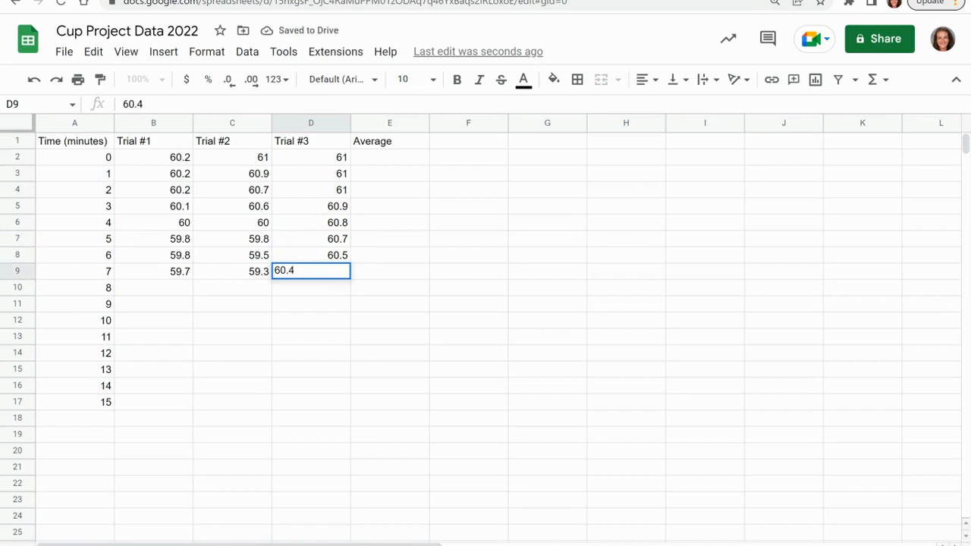
key("Return")
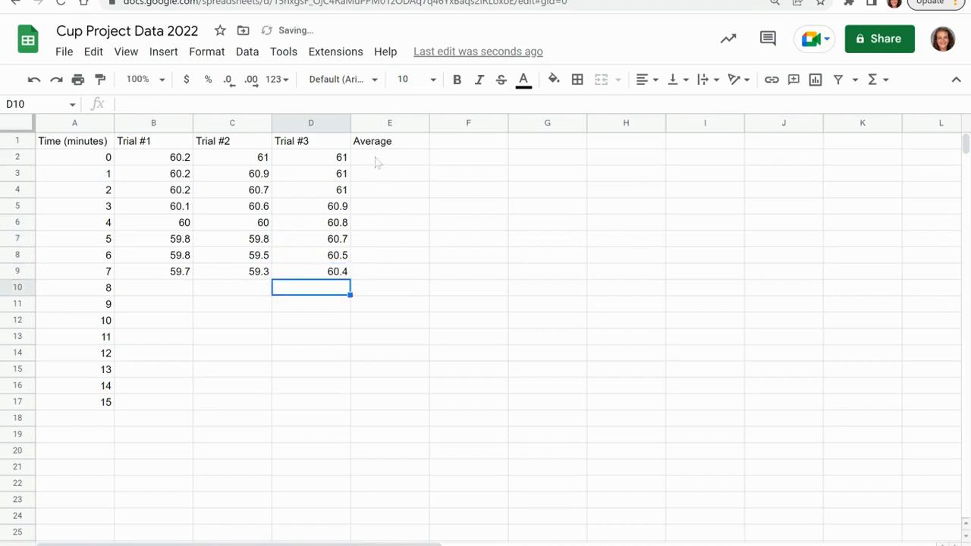
- Calculate the average of the three trials for minute 0 in cell E2 with =AVERAGE(B2:D2)
left_click(377, 161)
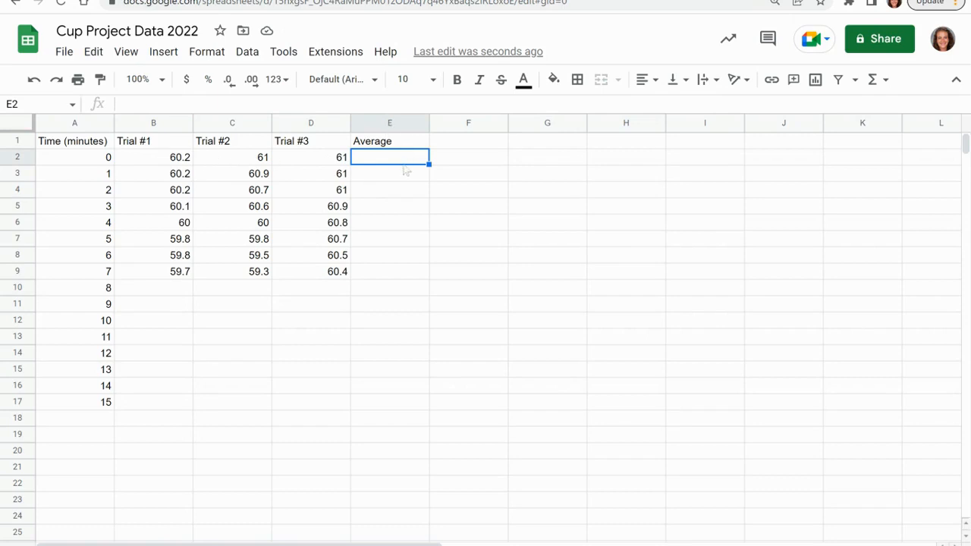
type("=")
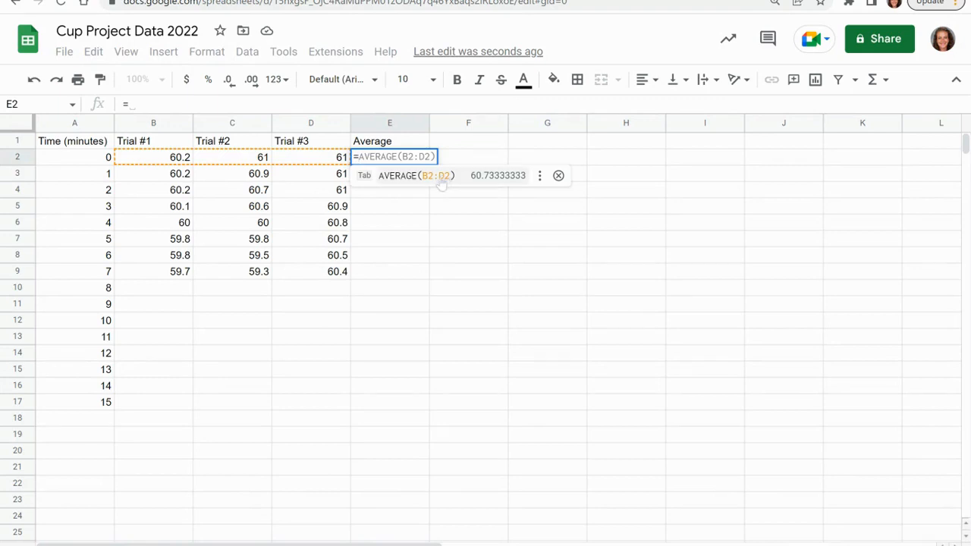
left_click(410, 183)
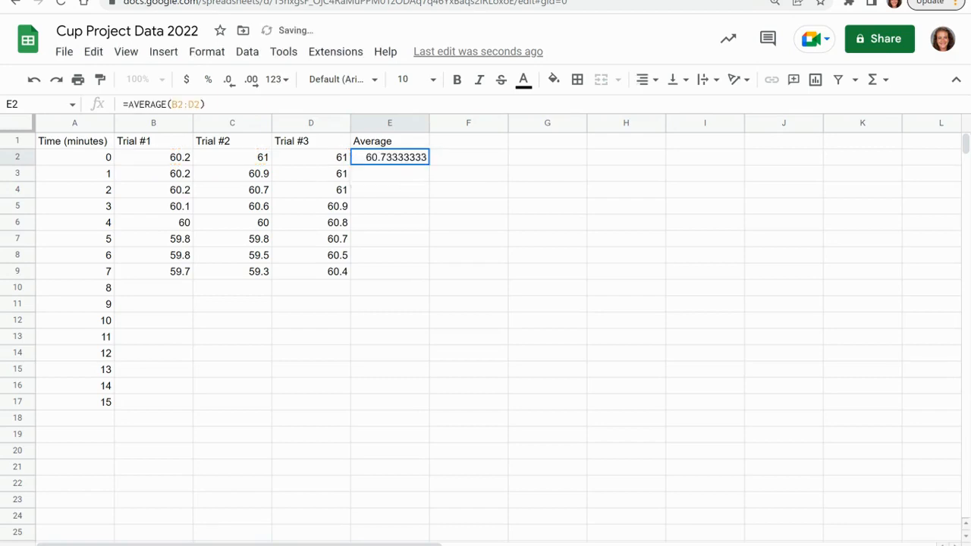
- Enter =AVERAGE(B3:D3) in cell E3 and fill the formula down to cell E9
left_click(412, 182)
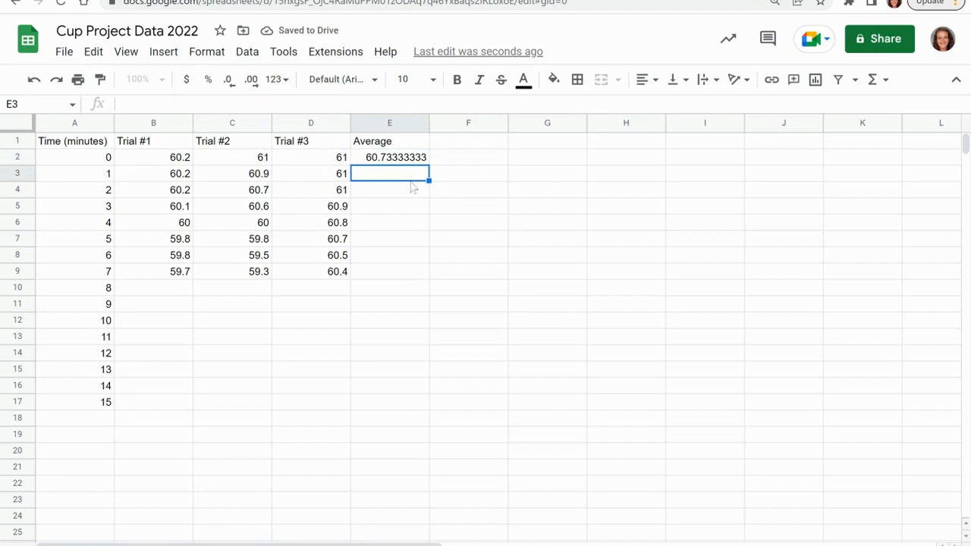
type("=")
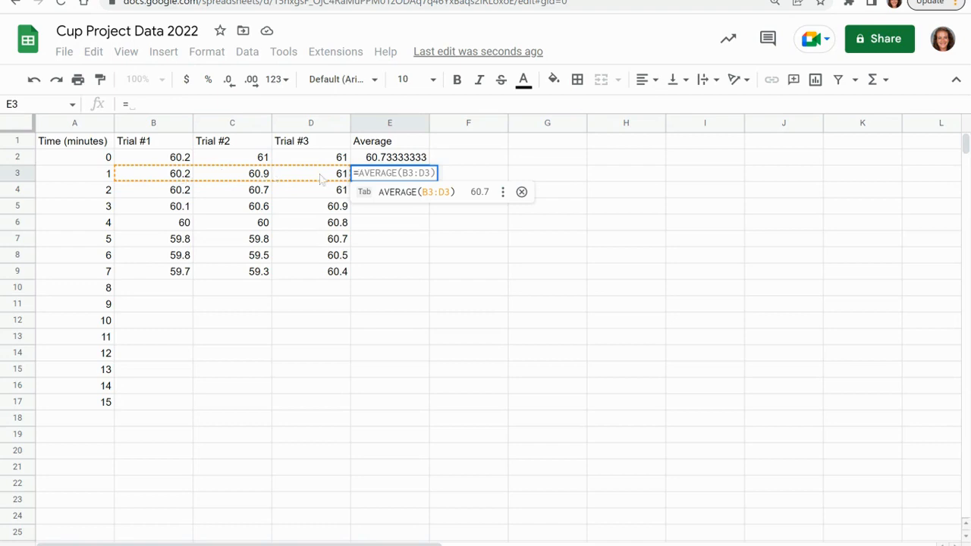
key("Tab")
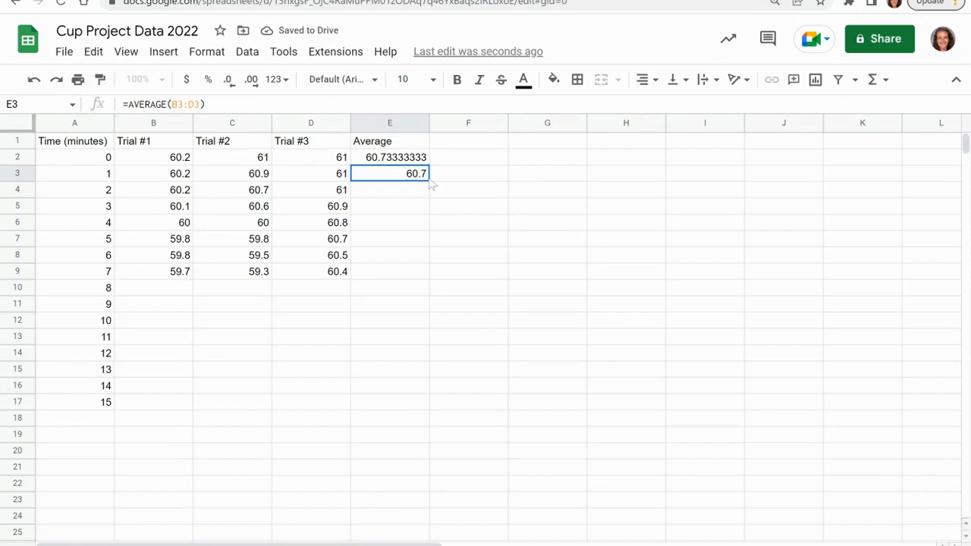
left_click_drag(430, 181, 429, 278)
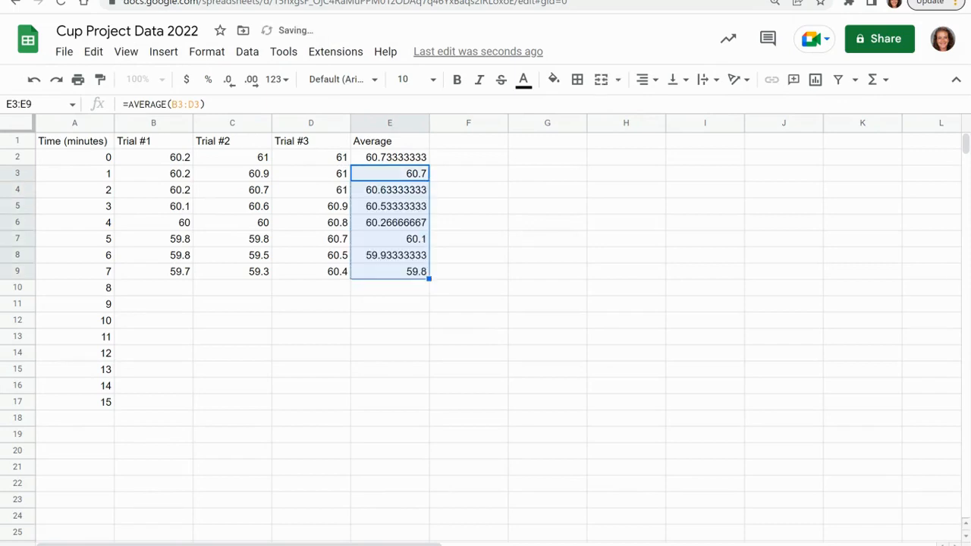
left_click(529, 287)
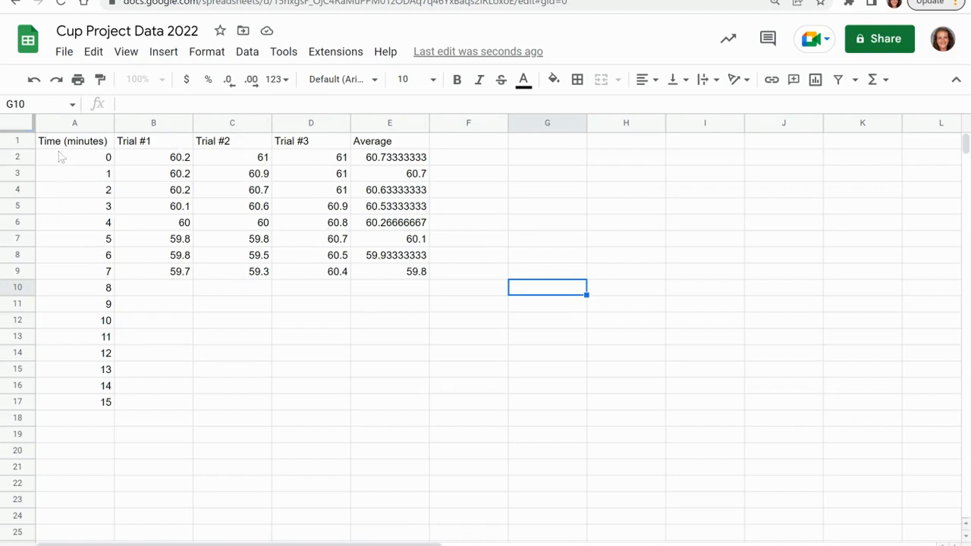
- Insert a chart from the data range A1:E9
left_click_drag(60, 148, 414, 283)
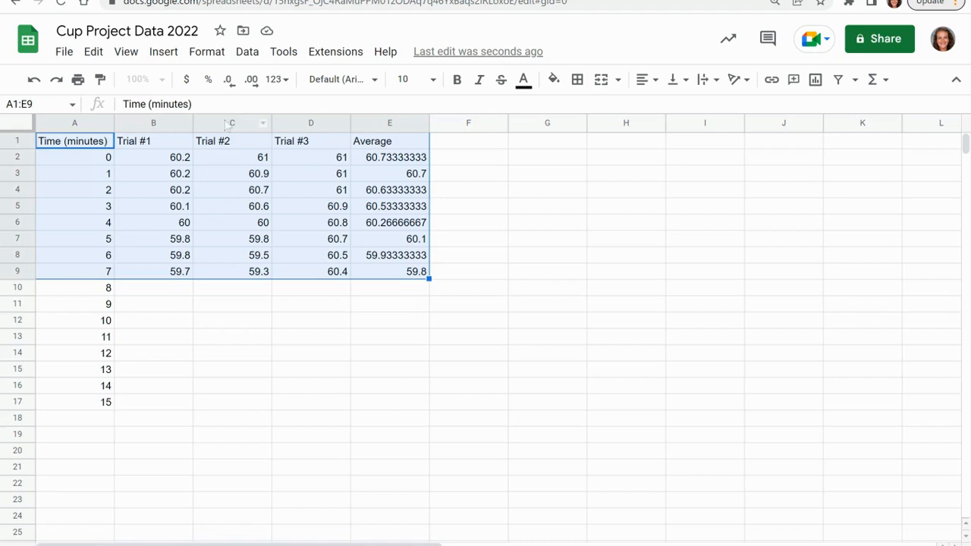
left_click(168, 55)
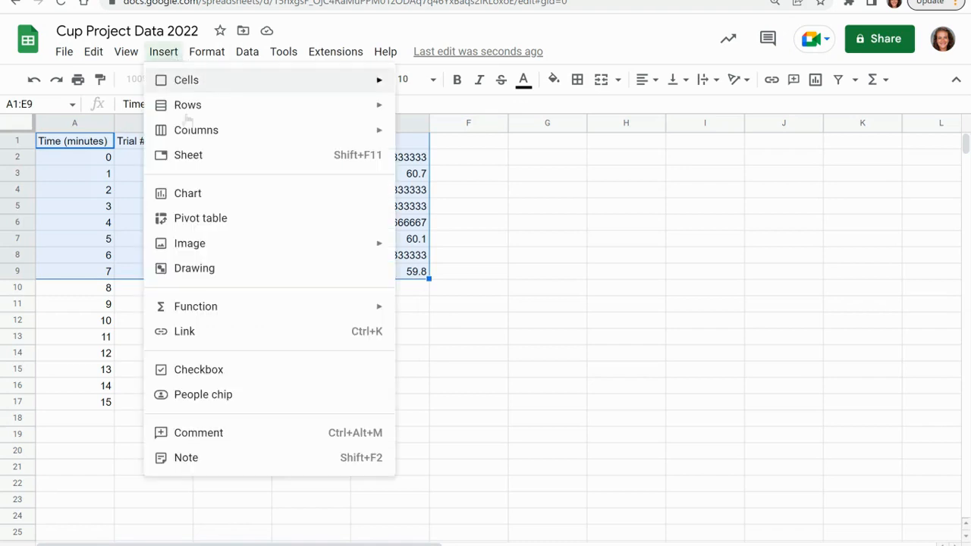
left_click(188, 194)
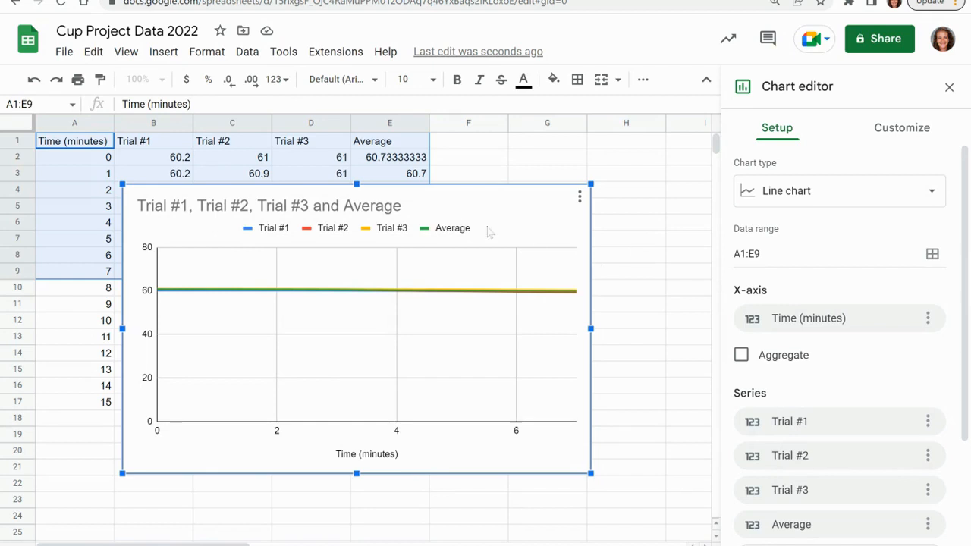
- Change the chart title to "Cup Project Data"
double_click(398, 206)
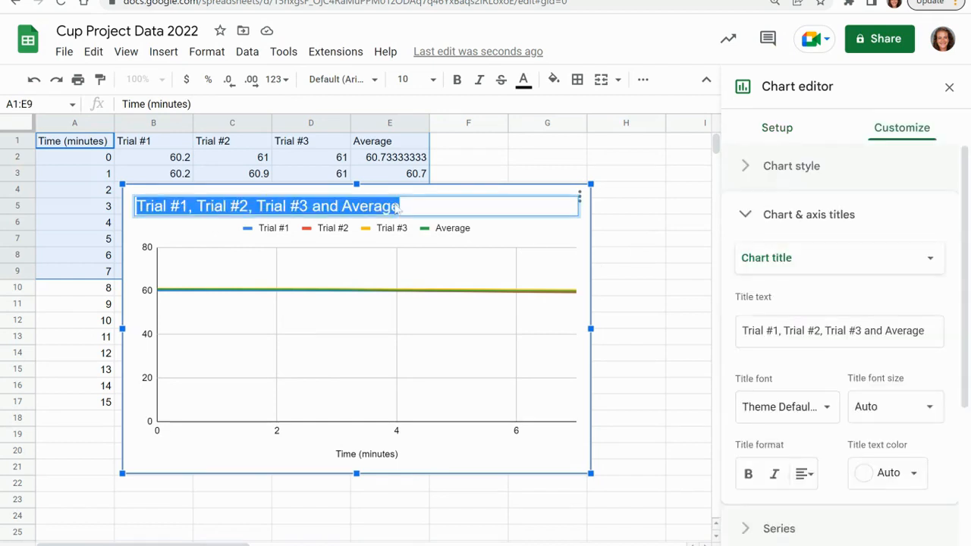
type("Cup e")
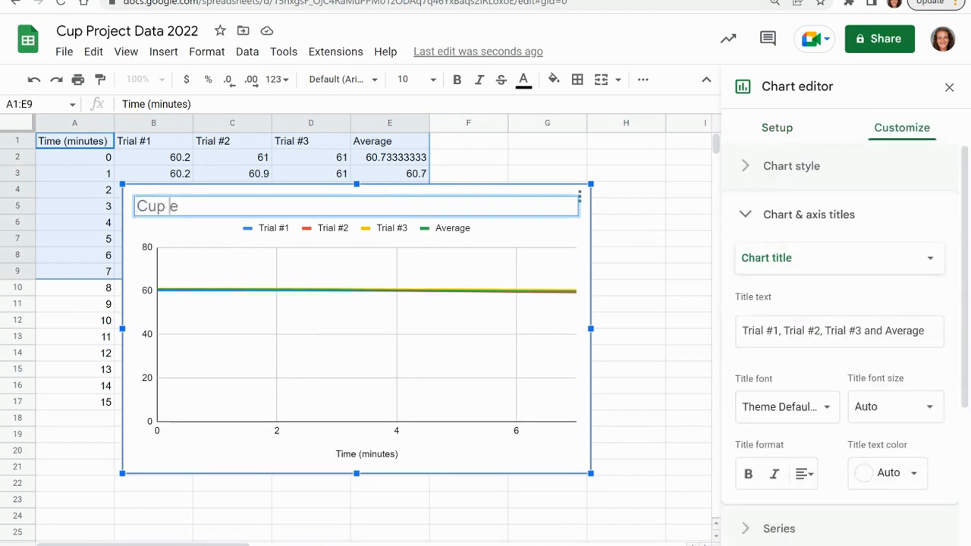
type("Projce")
type("t")
key("BackSpace")
key("BackSpace")
key("BackSpace")
key("BackSpace")
type("ect Datat")
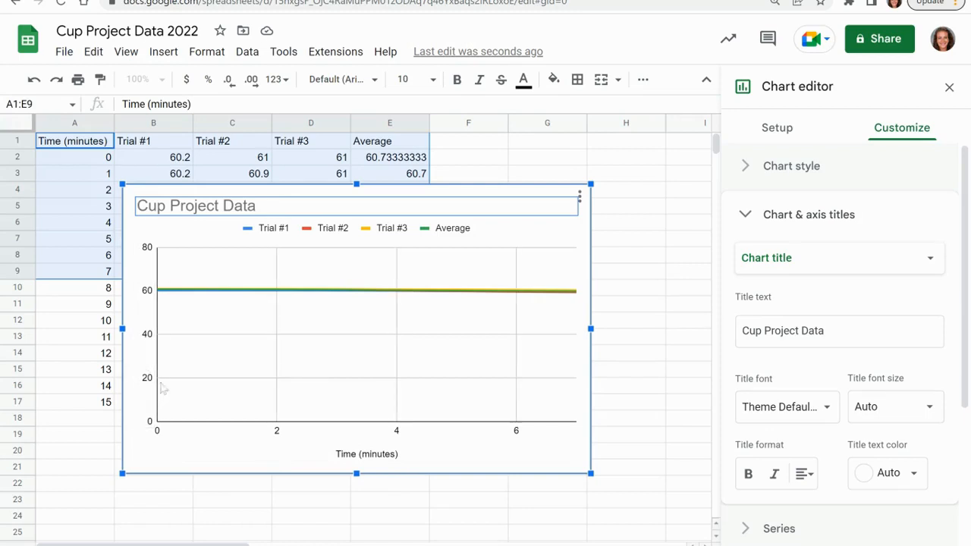
- Check the chart's horizontal axis title and set the vertical axis title to "Temperature (*C)"
left_click(919, 141)
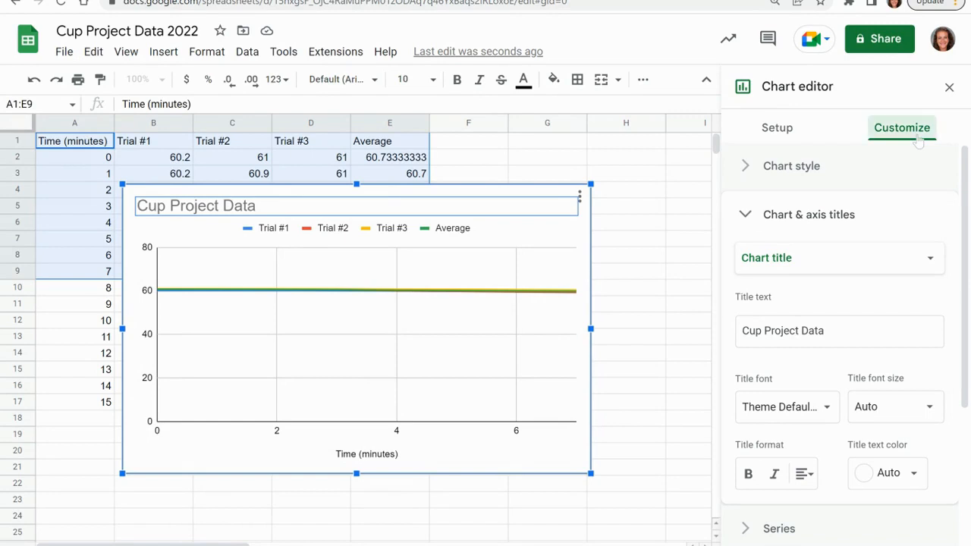
left_click(748, 219)
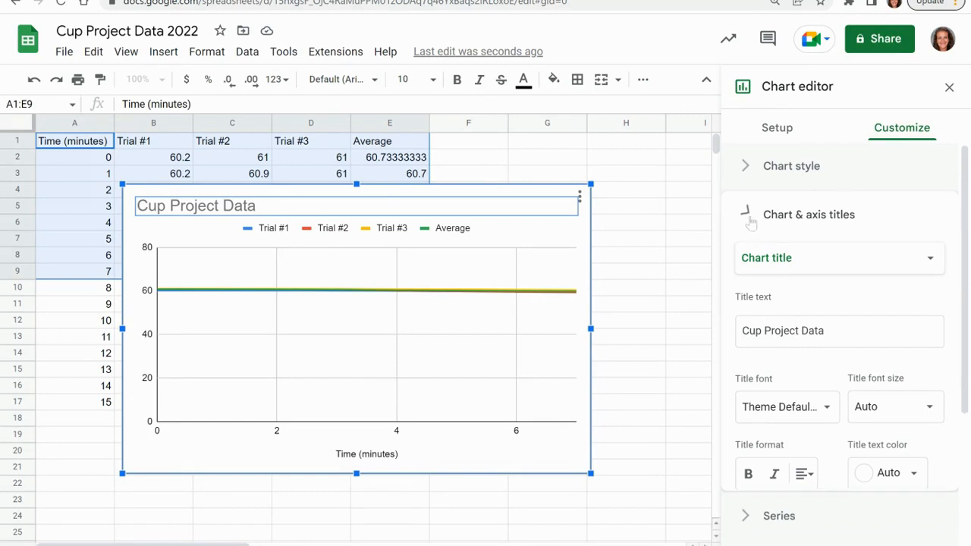
left_click(810, 219)
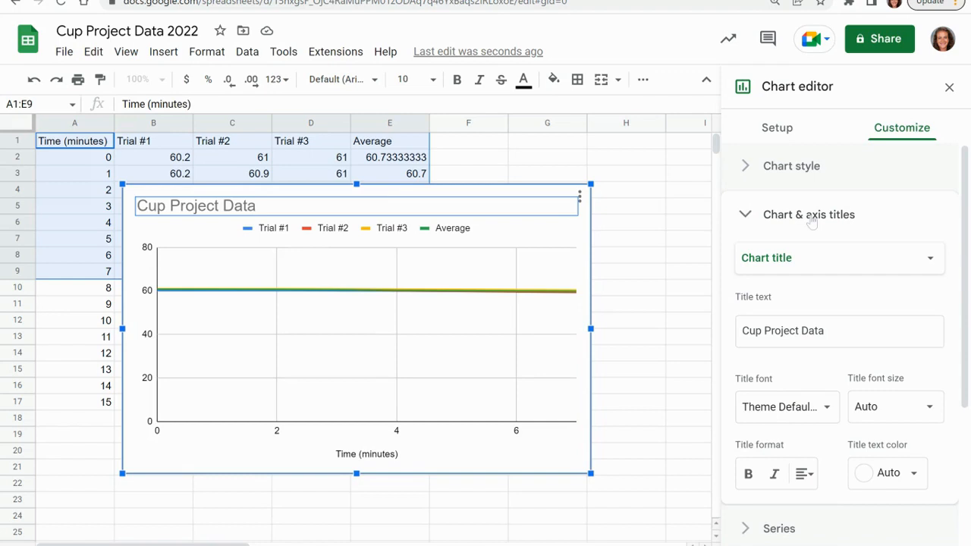
left_click(935, 264)
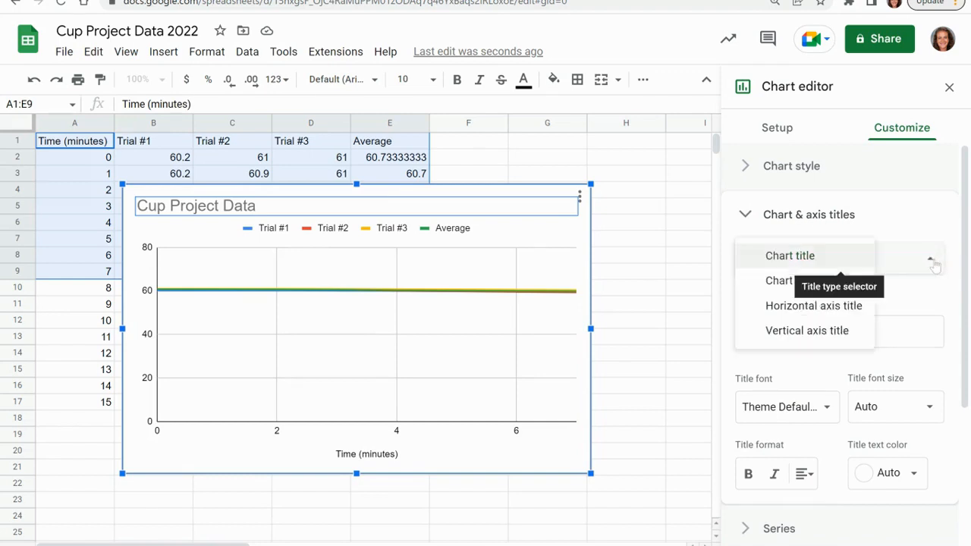
left_click(858, 307)
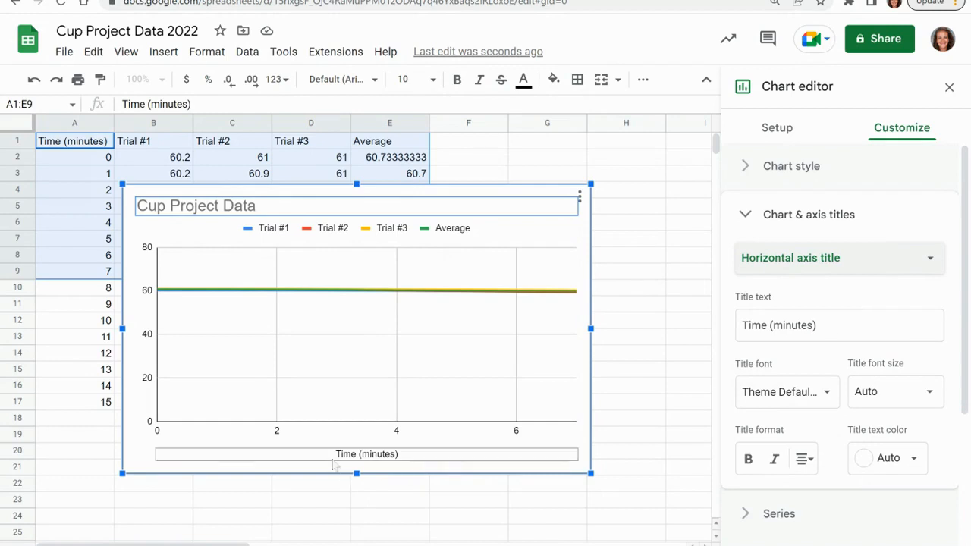
left_click(920, 269)
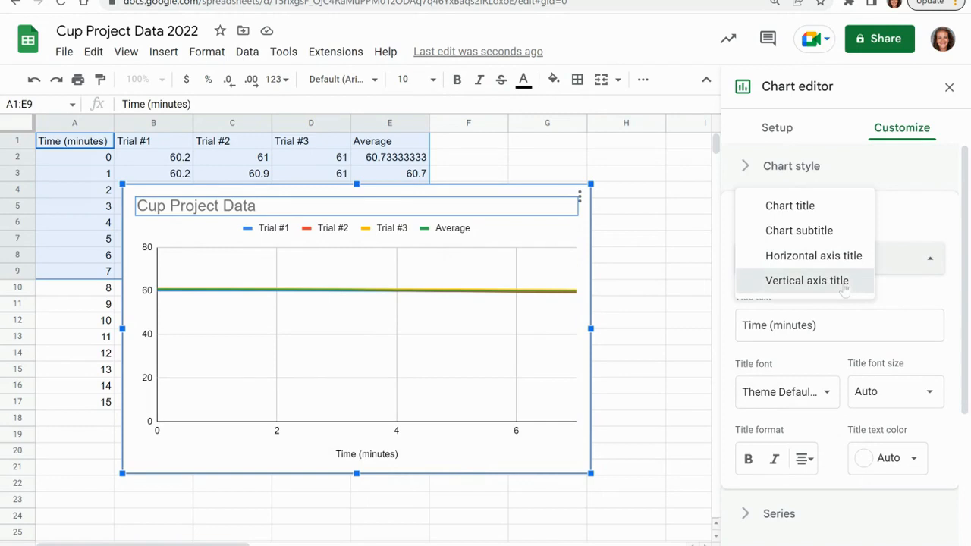
left_click(810, 281)
left_click(827, 328)
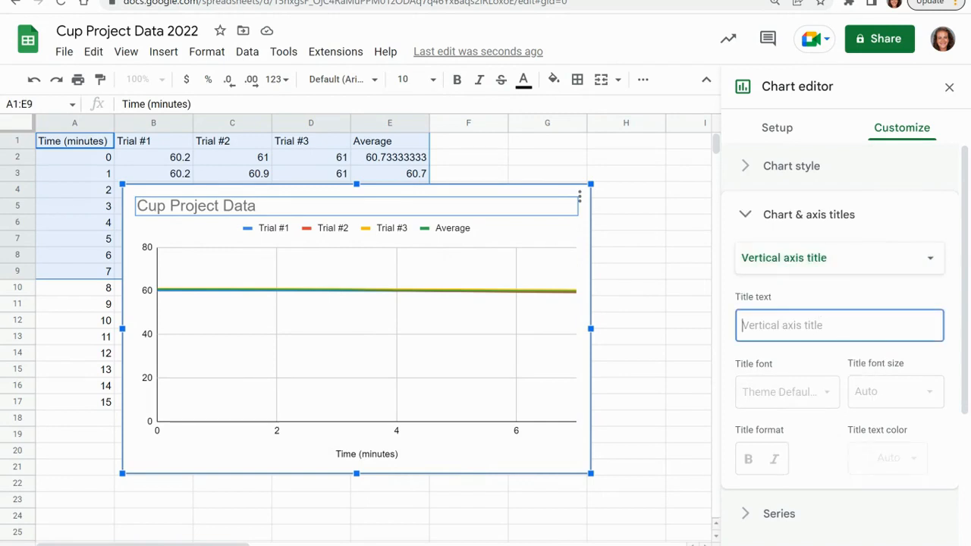
type("Temp")
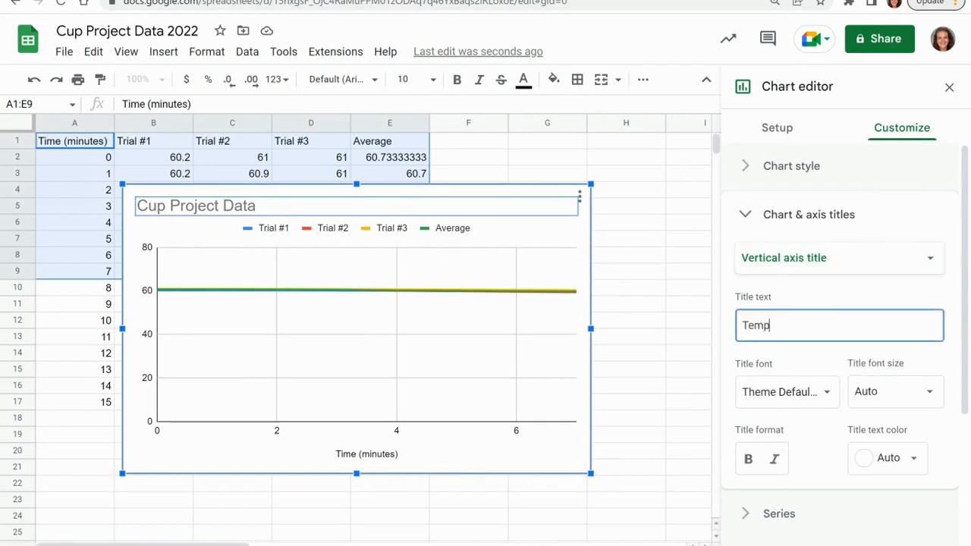
type("erature (")
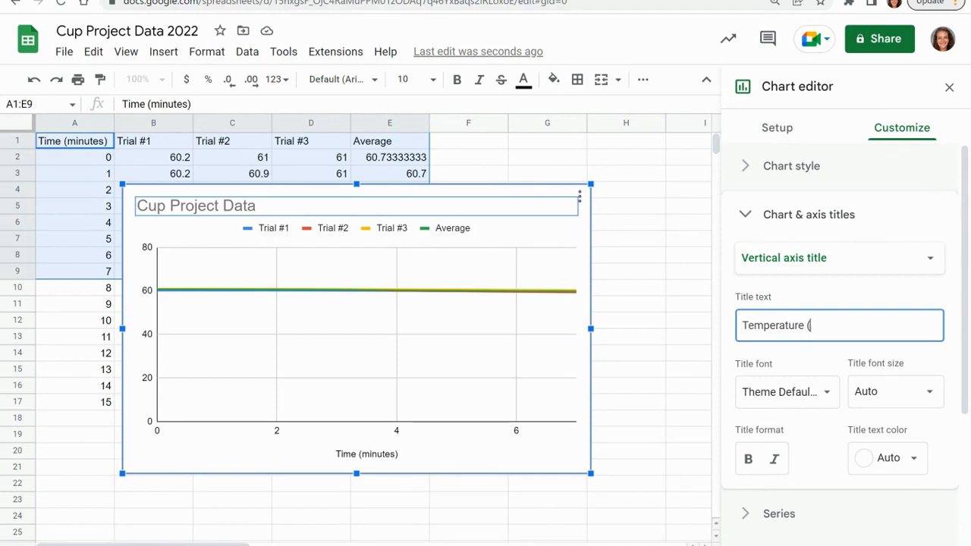
type("*C")
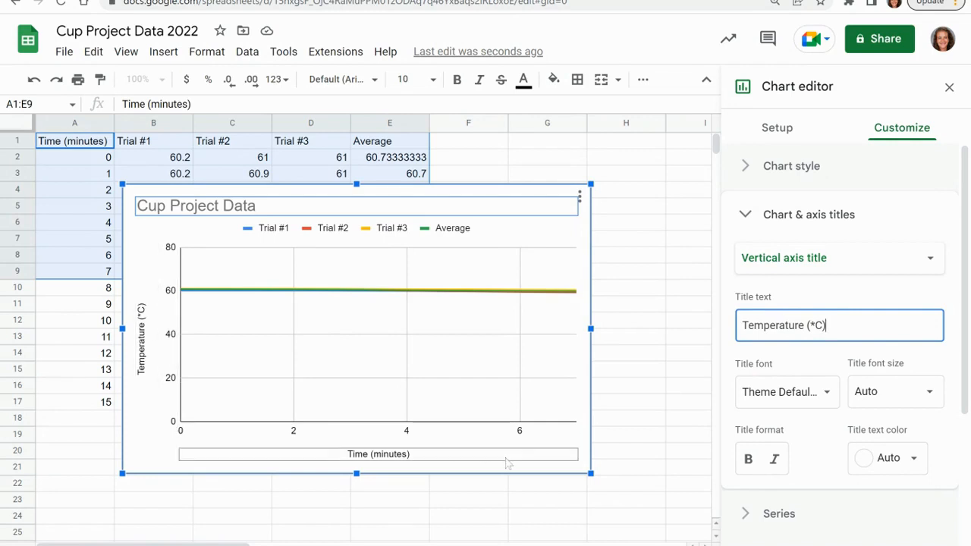
left_click(506, 462)
- Set the minimum value of the chart's vertical axis to 50
left_click(777, 514)
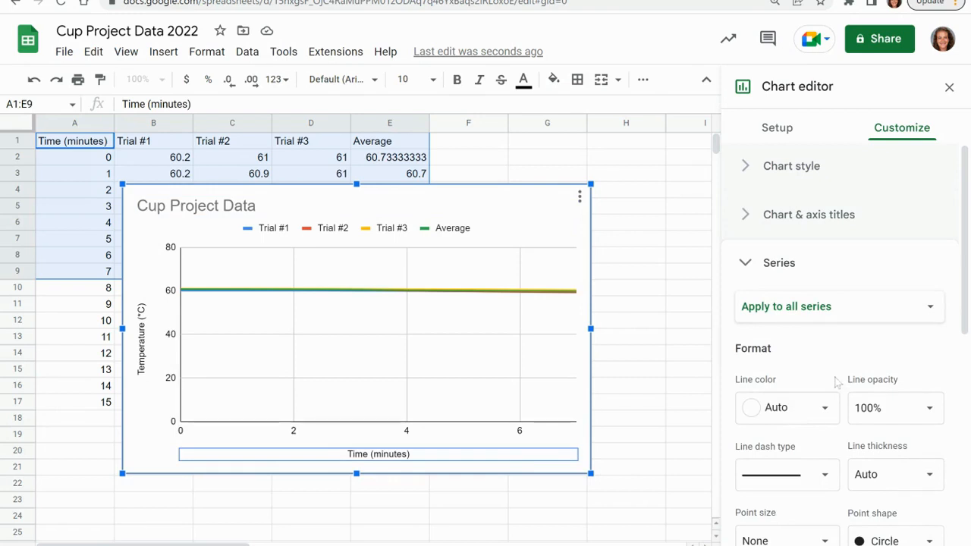
left_click(745, 217)
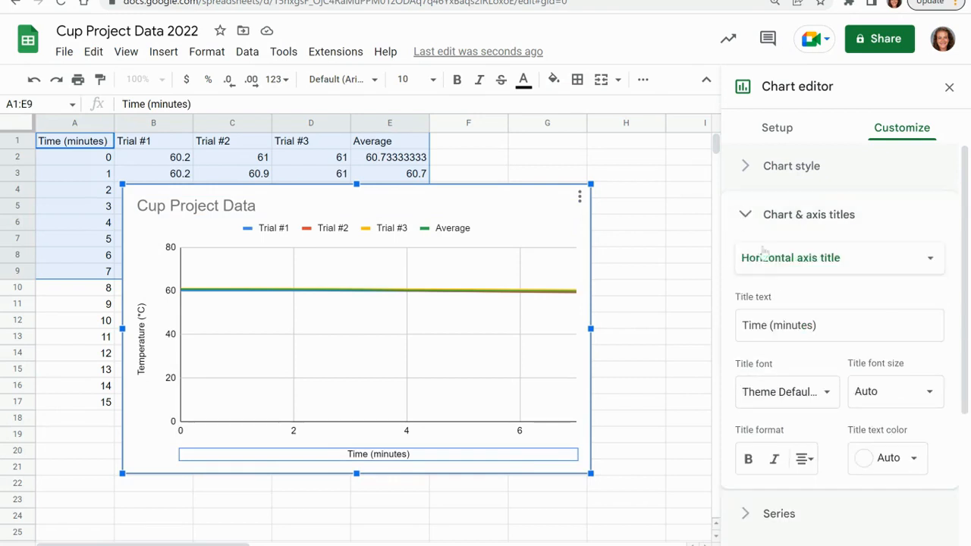
left_click(746, 218)
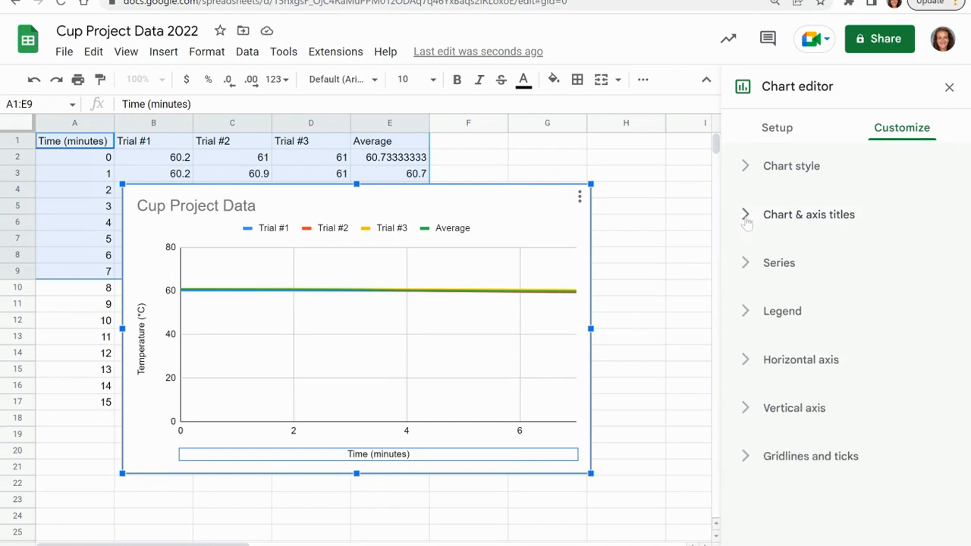
left_click(769, 414)
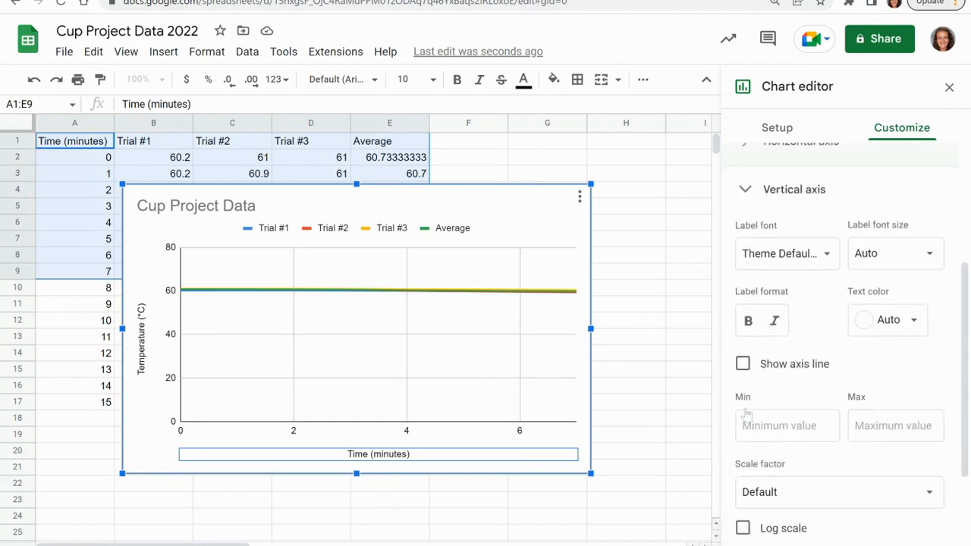
scroll(835, 394, "down", 2)
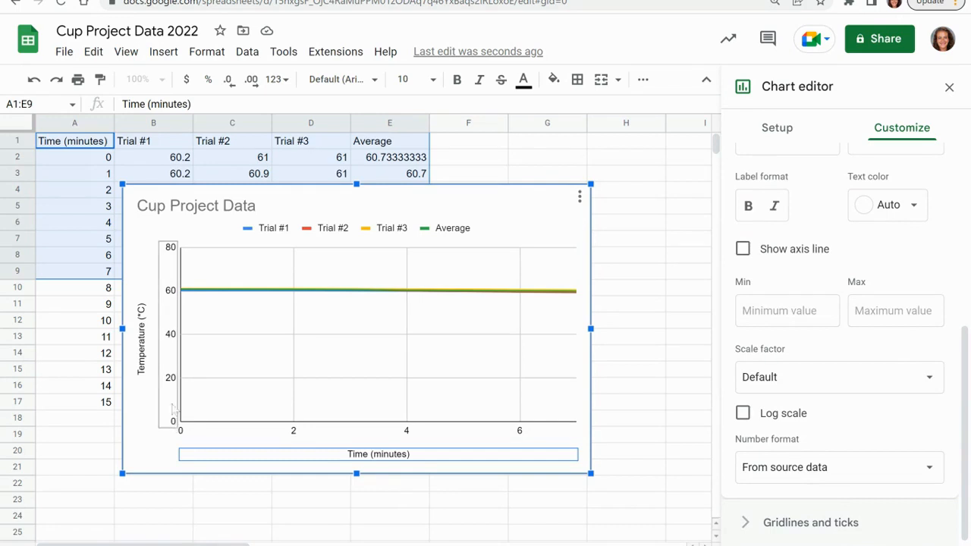
left_click(786, 311)
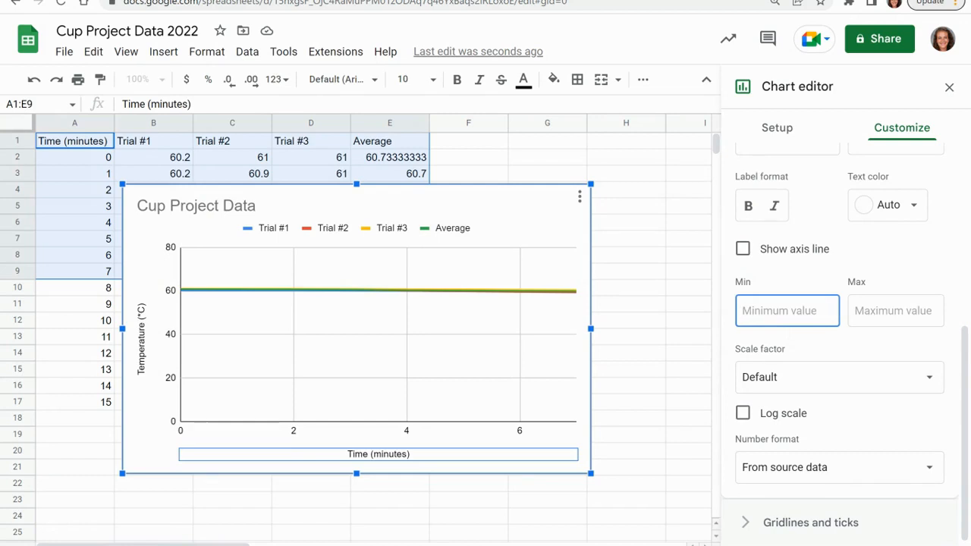
type("50")
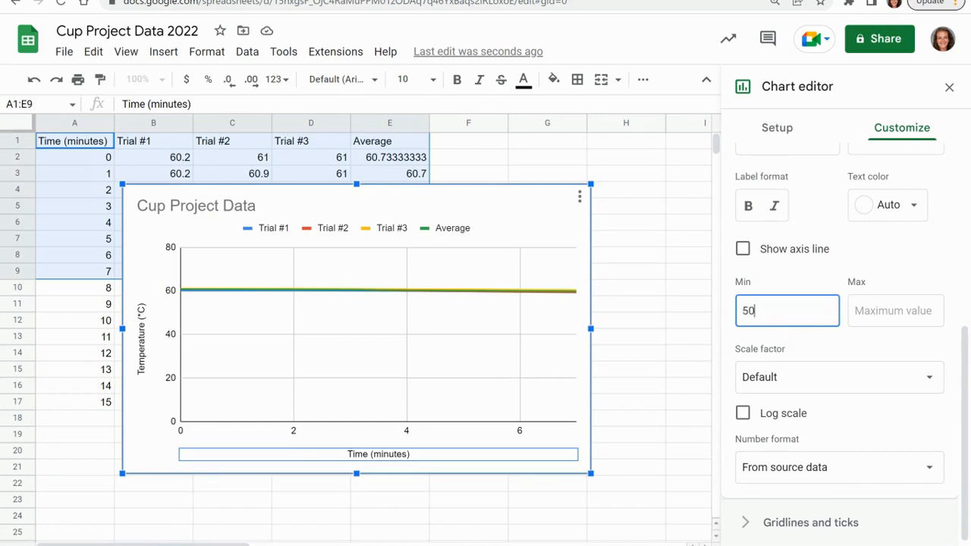
left_click(890, 311)
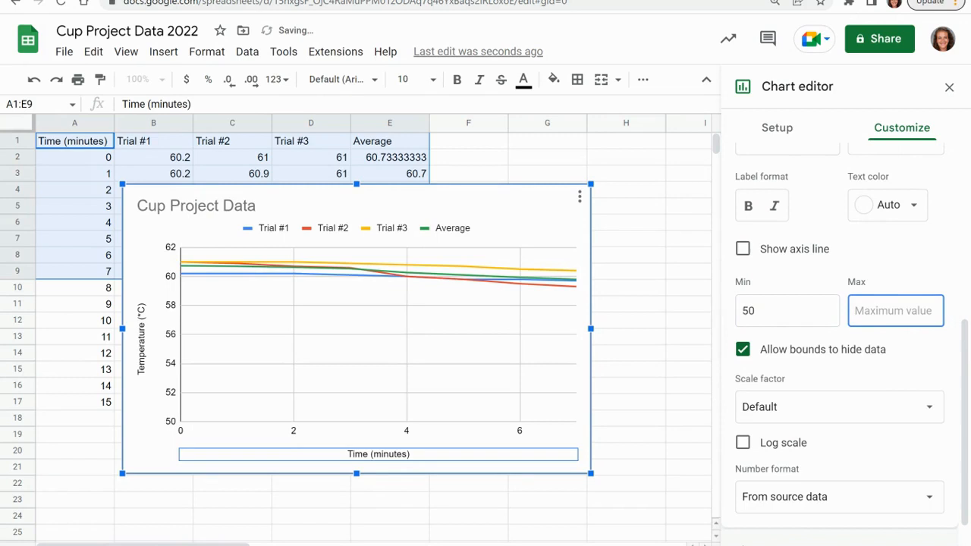
- Set the chart's vertical axis maximum to 70 and its minimum to 58
type("70")
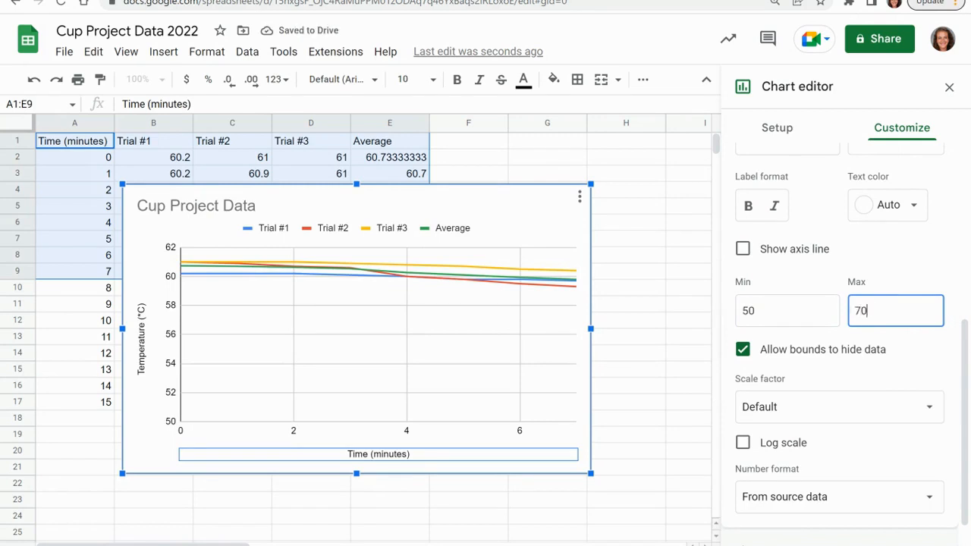
left_click(905, 271)
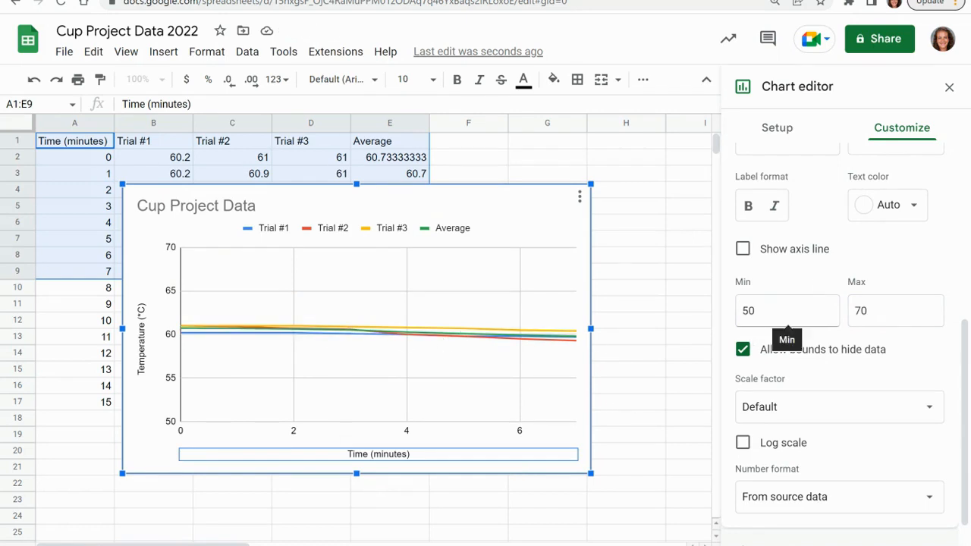
left_click(787, 311)
double_click(787, 312)
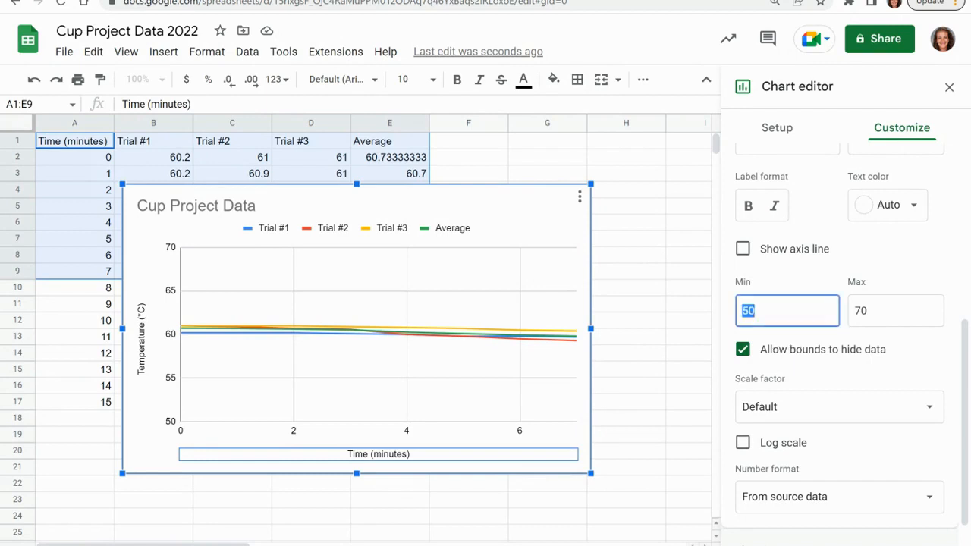
type("58")
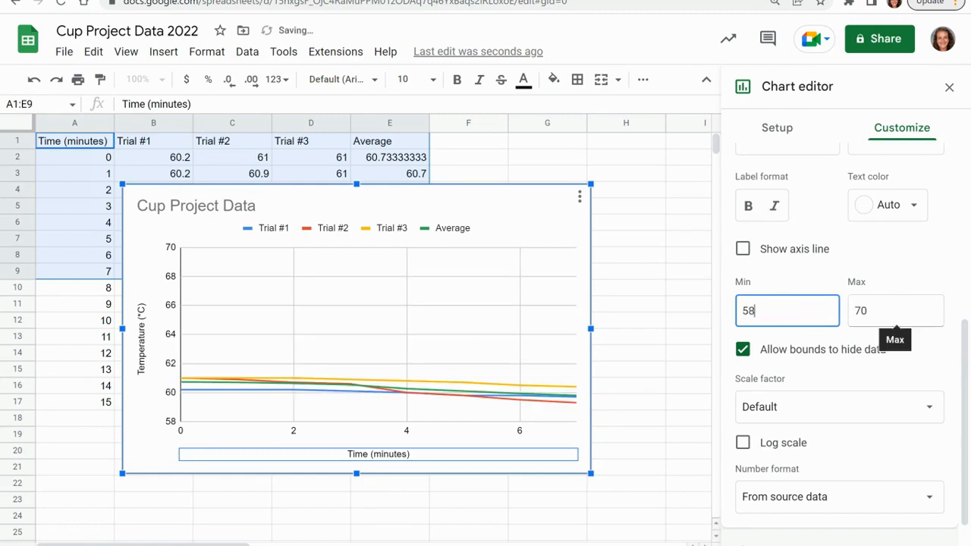
- Set the maximum value of the chart's vertical axis to 62
left_click(895, 312)
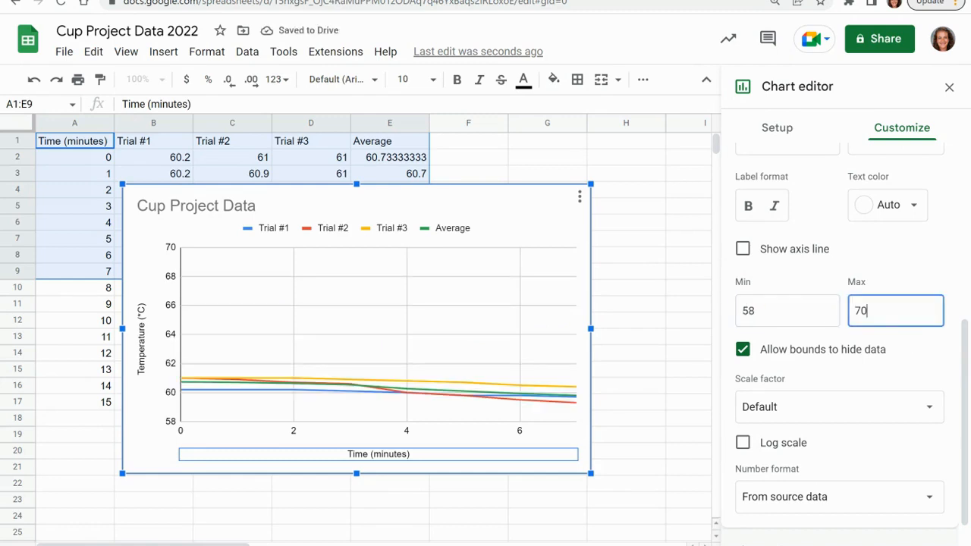
key("BackSpace")
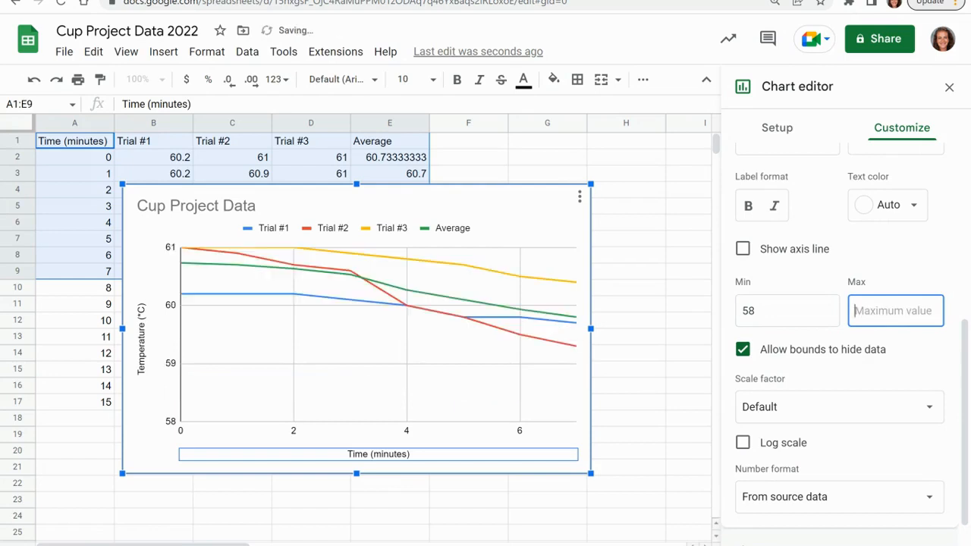
type("62")
left_click(882, 268)
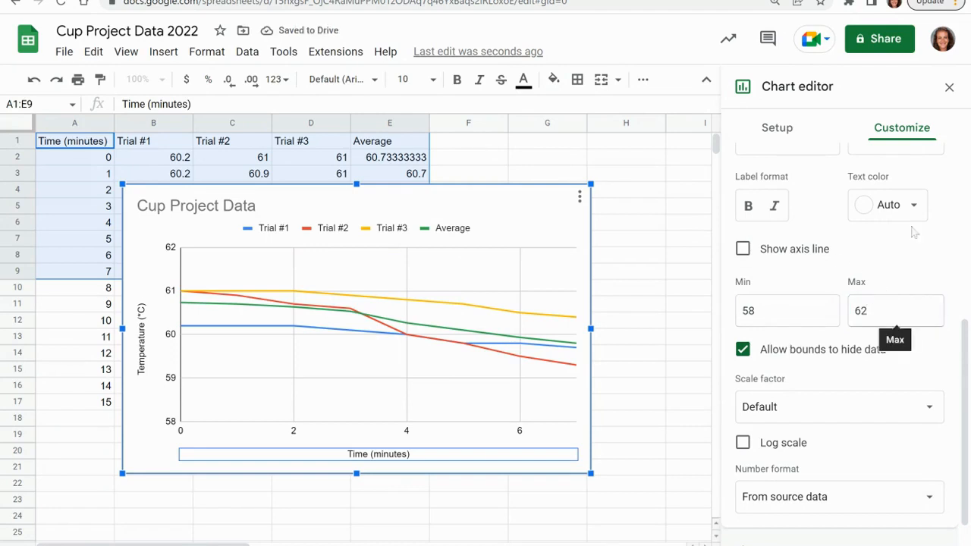
- Set the minimum value of the chart's vertical axis to 59
scroll(901, 167, "up", 3)
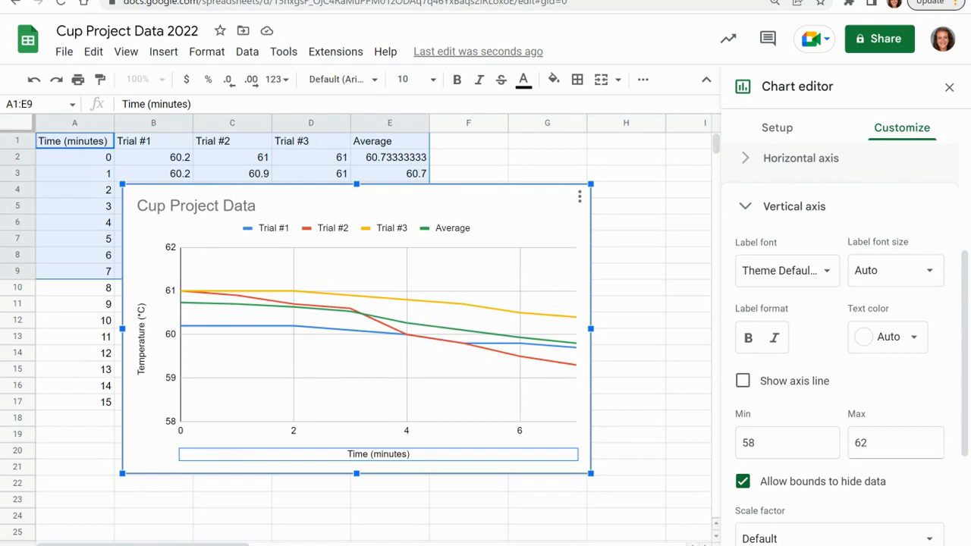
left_click(786, 444)
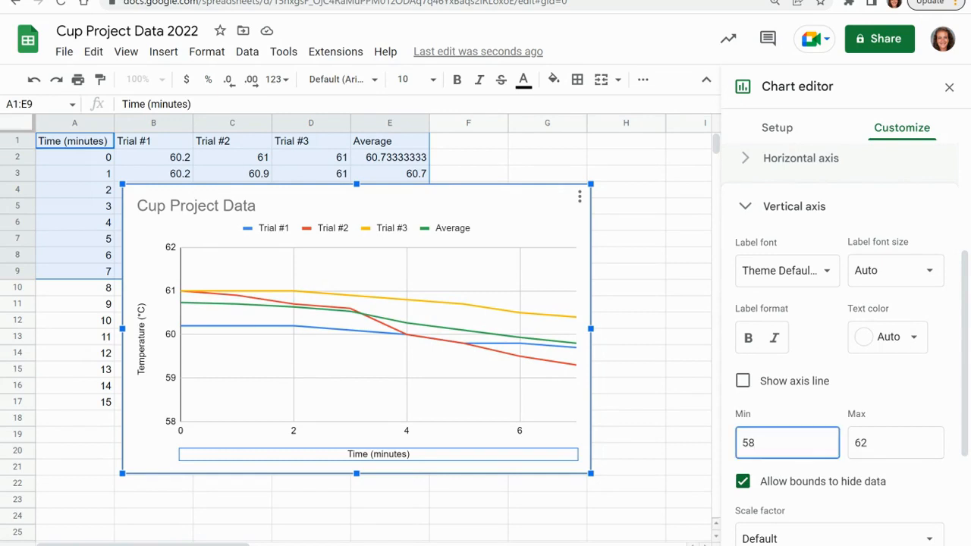
key("BackSpace")
left_click(845, 394)
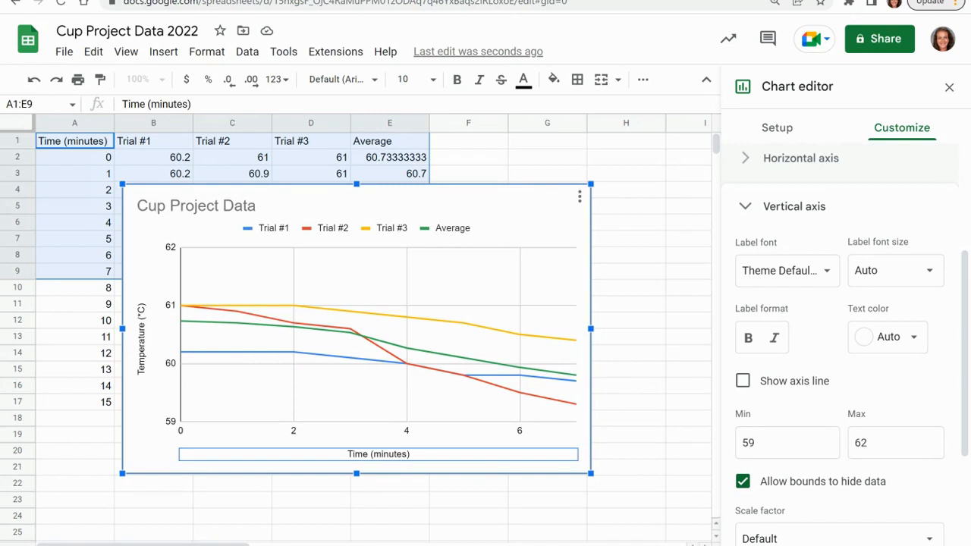
- Move the chart down and to the right so it starts around row 7, and open the chart's options
left_click_drag(515, 216, 615, 258)
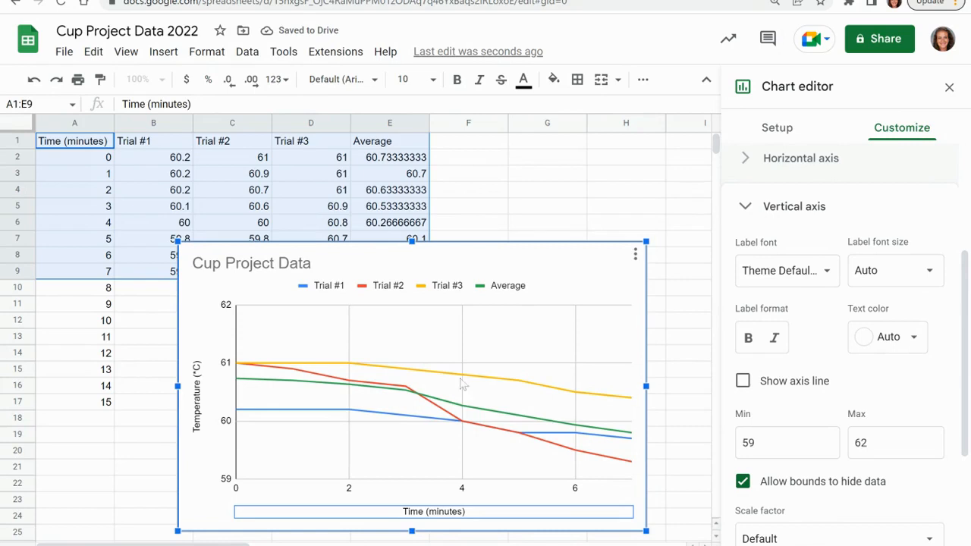
left_click(635, 255)
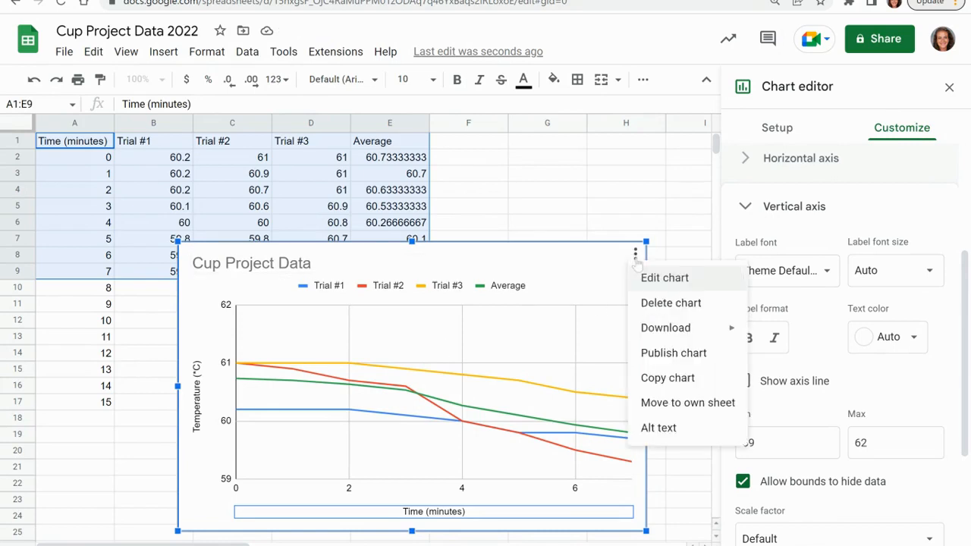